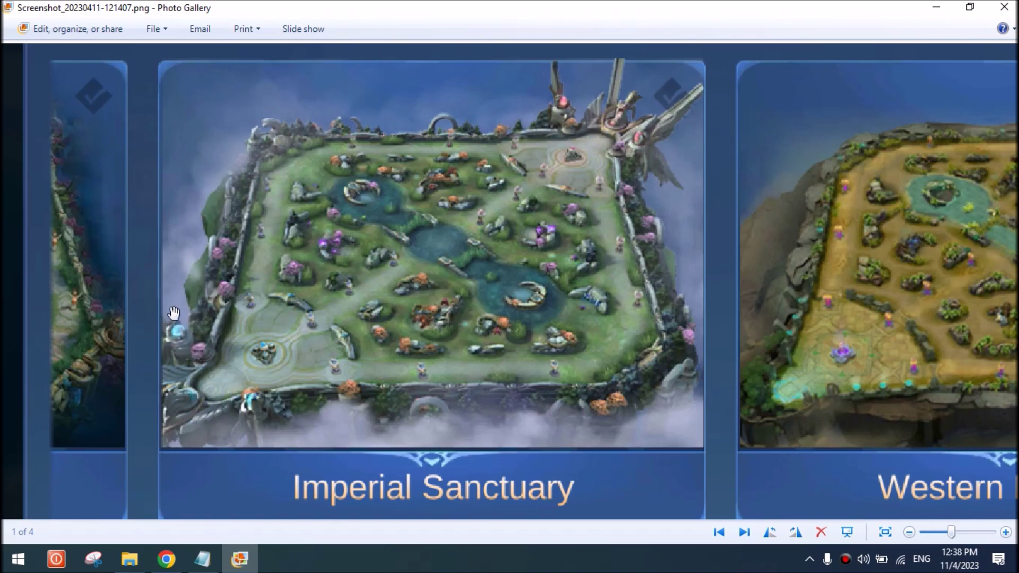
# - Close the Imperial Sanctuary map screenshot and refresh the desktop
pyautogui.click(1004, 7)
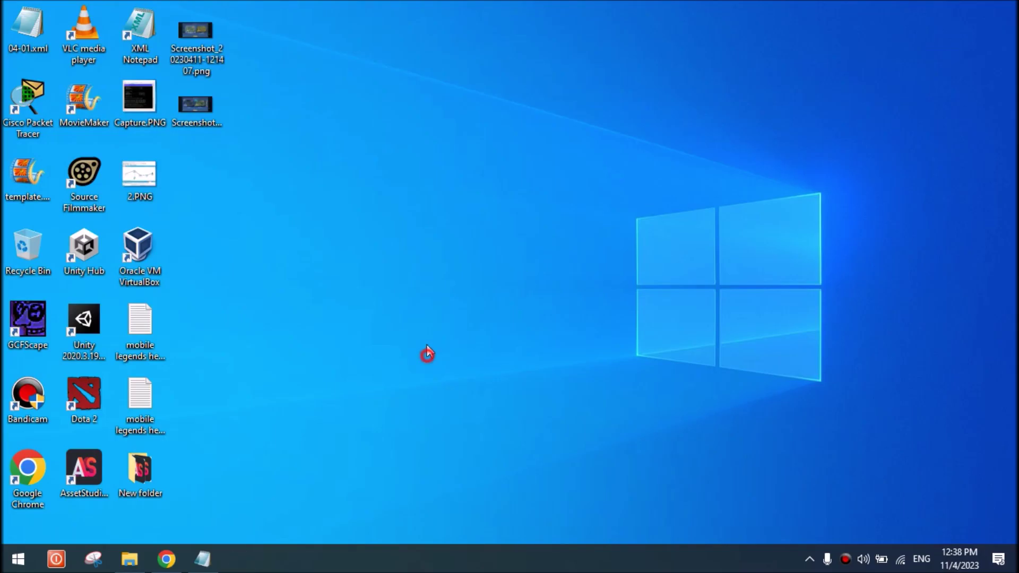
pyautogui.rightClick(338, 127)
pyautogui.click(292, 173)
# - Switch to Chrome, view the ItsShazOne channel's subscriber analytics and home page, and return to the desktop
pyautogui.hotkey('alt', 'Tab')
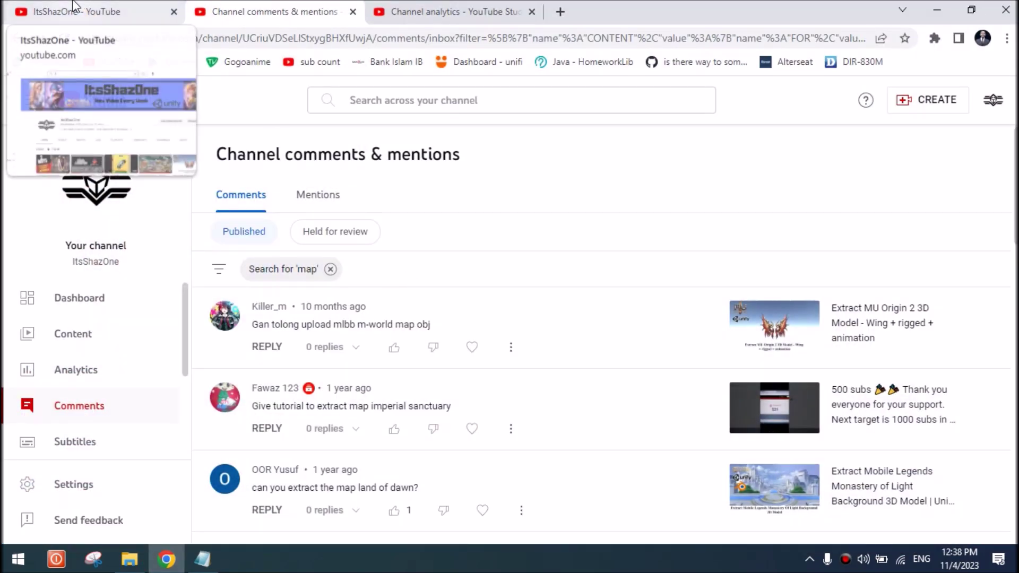
pyautogui.click(440, 11)
pyautogui.click(626, 311)
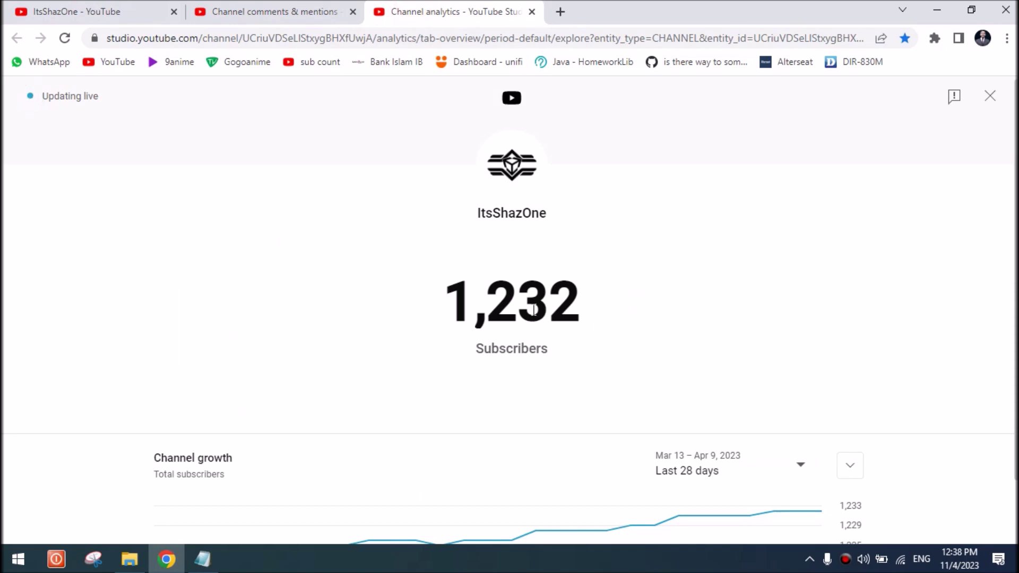
pyautogui.click(4, 6)
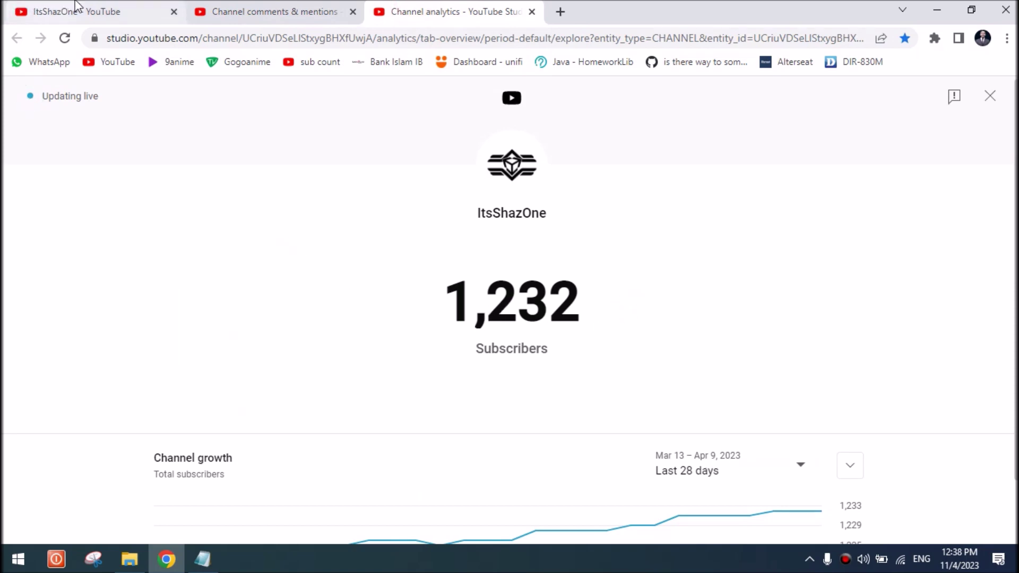
pyautogui.write('/')
pyautogui.click(709, 320)
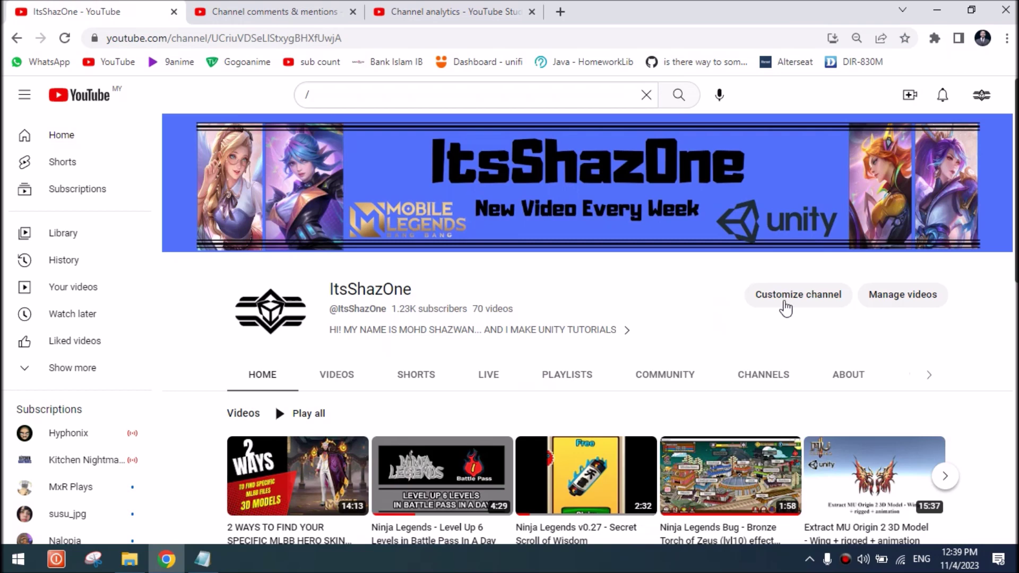
pyautogui.press('super+d')
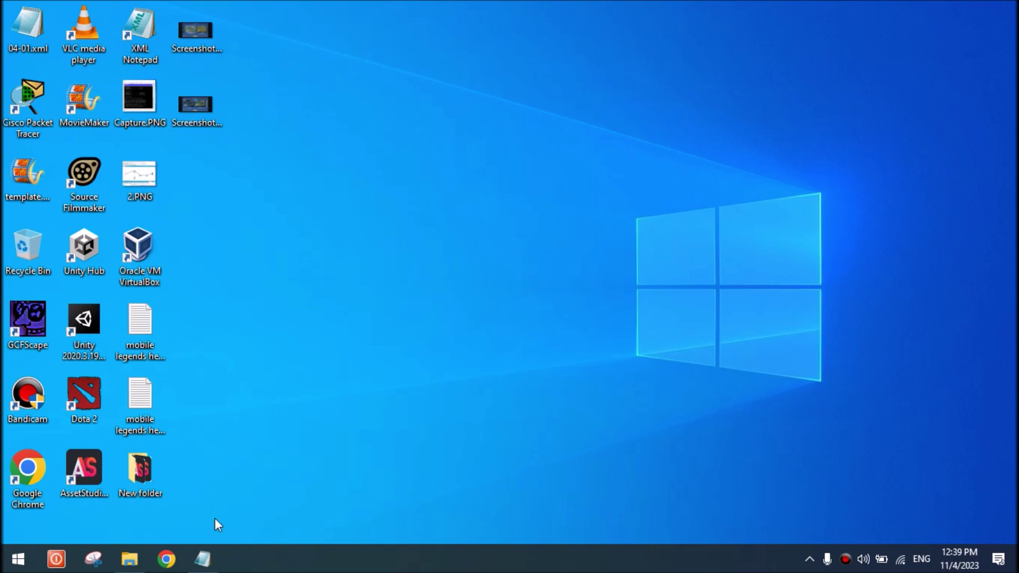
# - Close the existing android folder window and open a new, maximized File Explorer window
pyautogui.moveTo(130, 559)
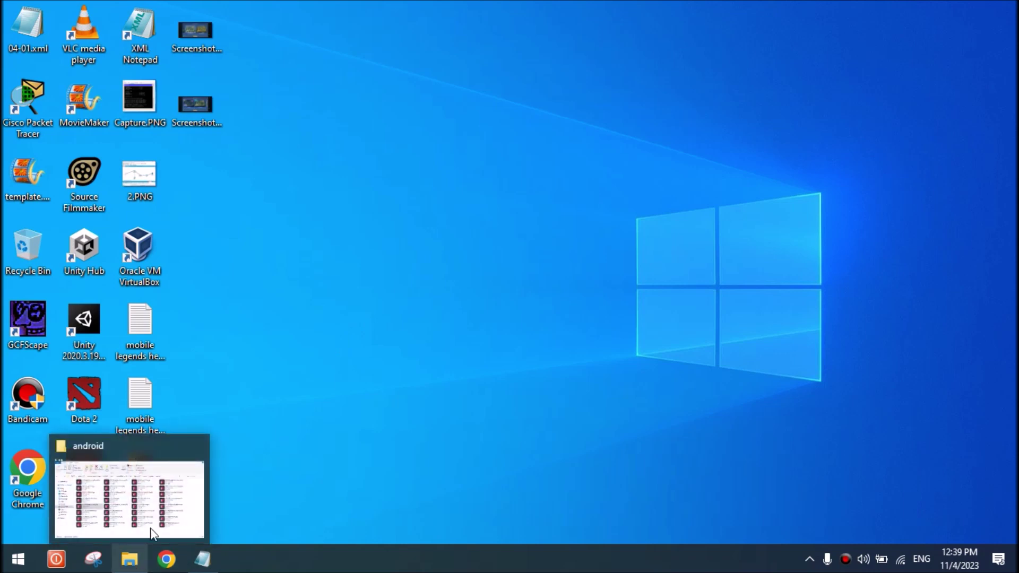
pyautogui.click(200, 444)
pyautogui.click(129, 558)
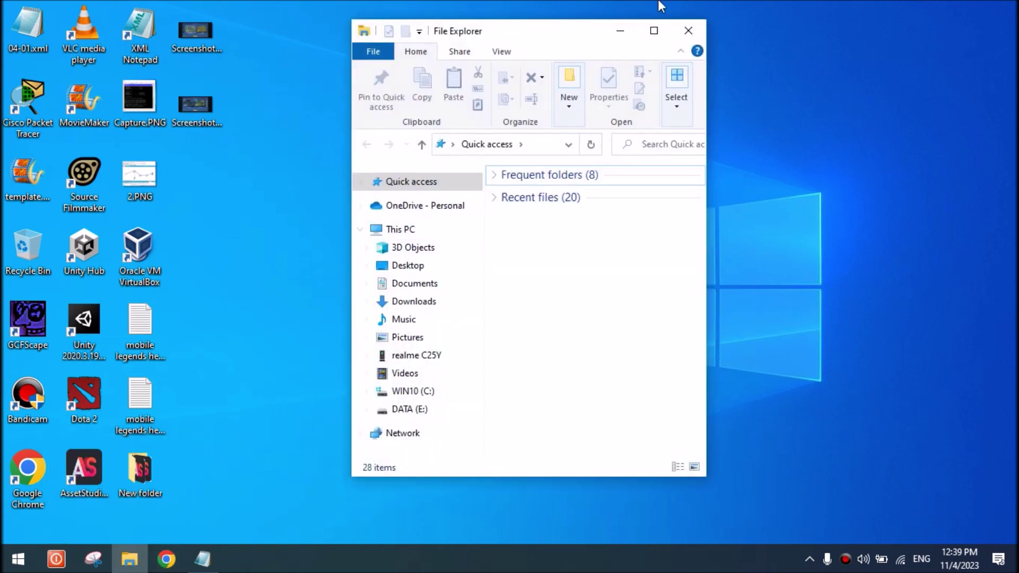
pyautogui.click(652, 27)
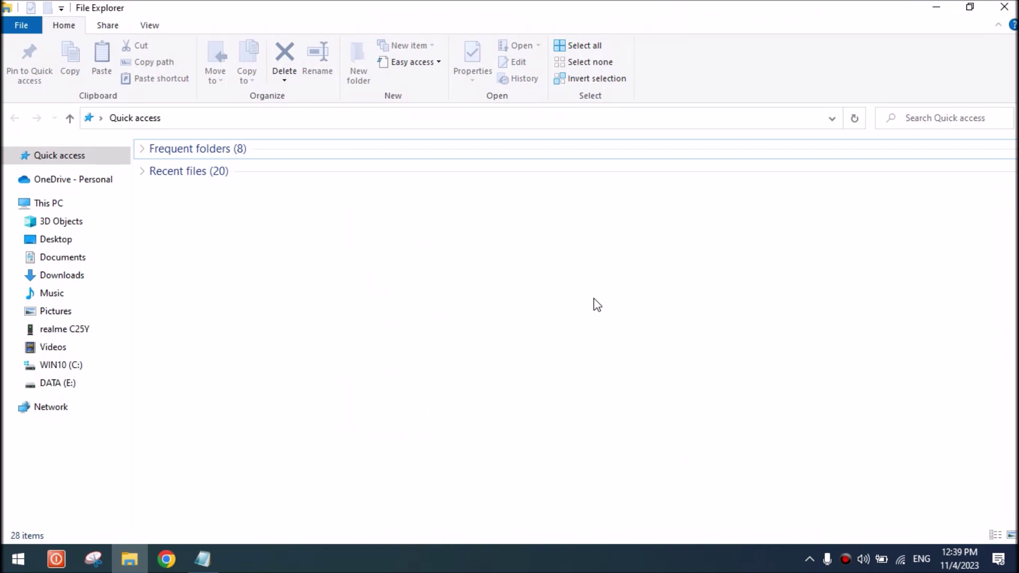
# - Open the Android/data folder in the internal shared storage of the realme C25Y phone
pyautogui.click(67, 203)
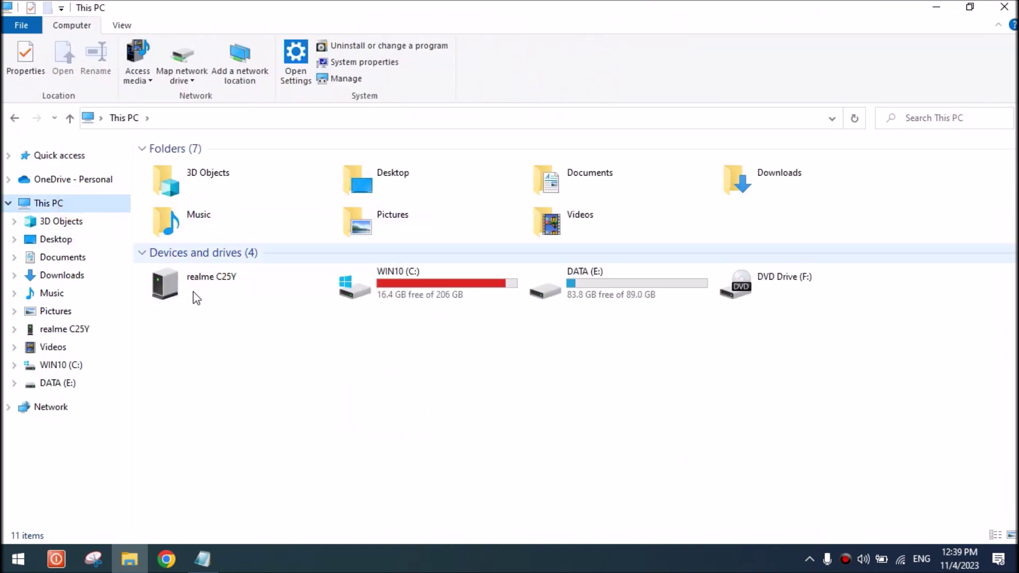
pyautogui.click(241, 291)
pyautogui.doubleClick(241, 293)
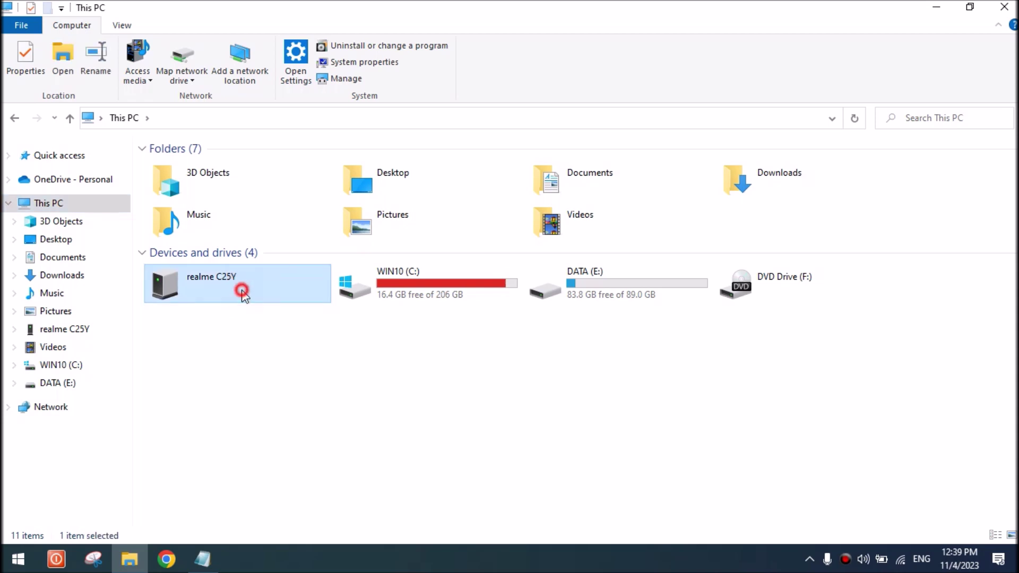
pyautogui.doubleClick(246, 162)
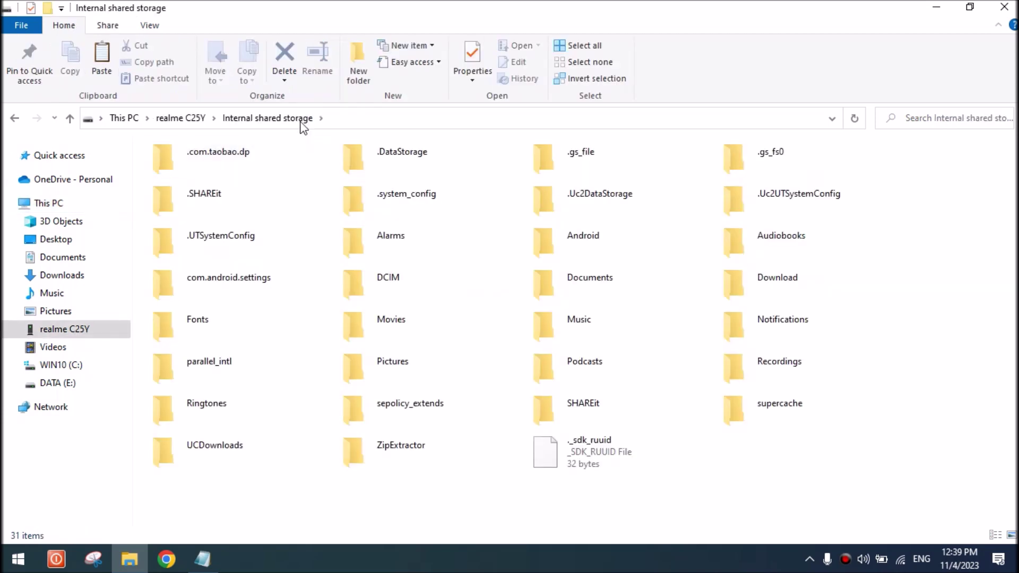
pyautogui.doubleClick(593, 252)
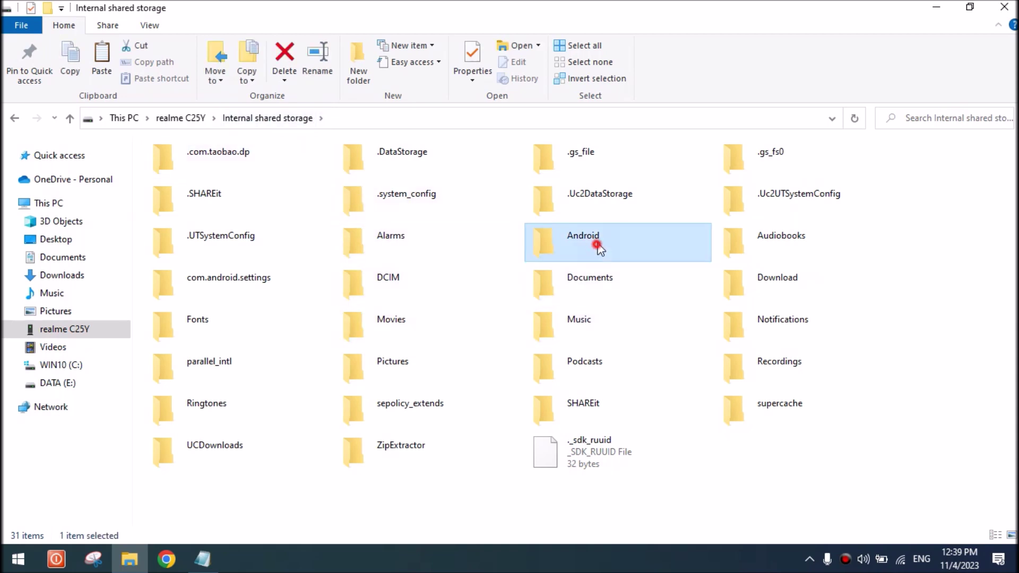
pyautogui.doubleClick(405, 154)
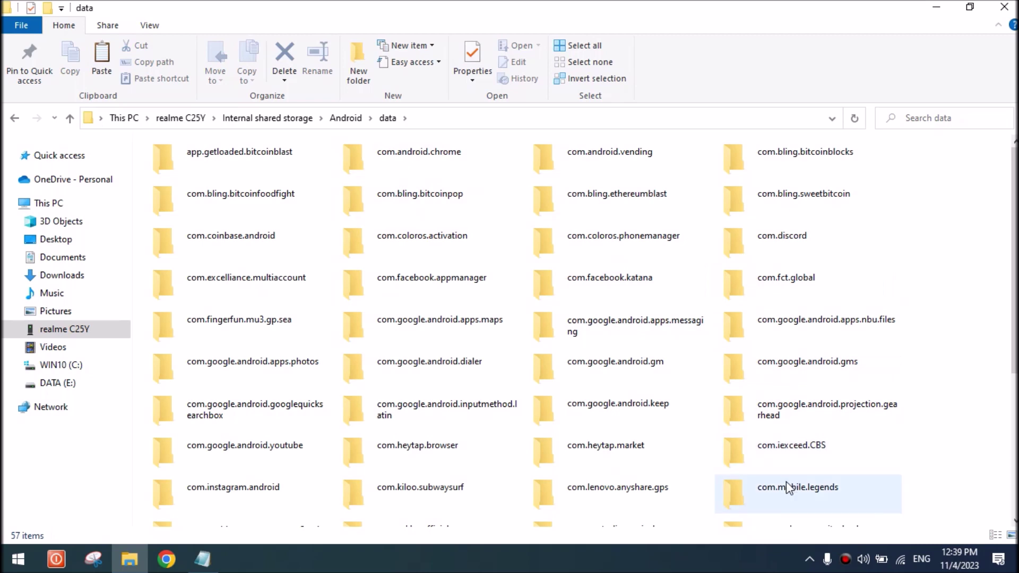
# - Open the game's com.mobile.legends/files/dragon2017/assets folder
pyautogui.doubleClick(815, 499)
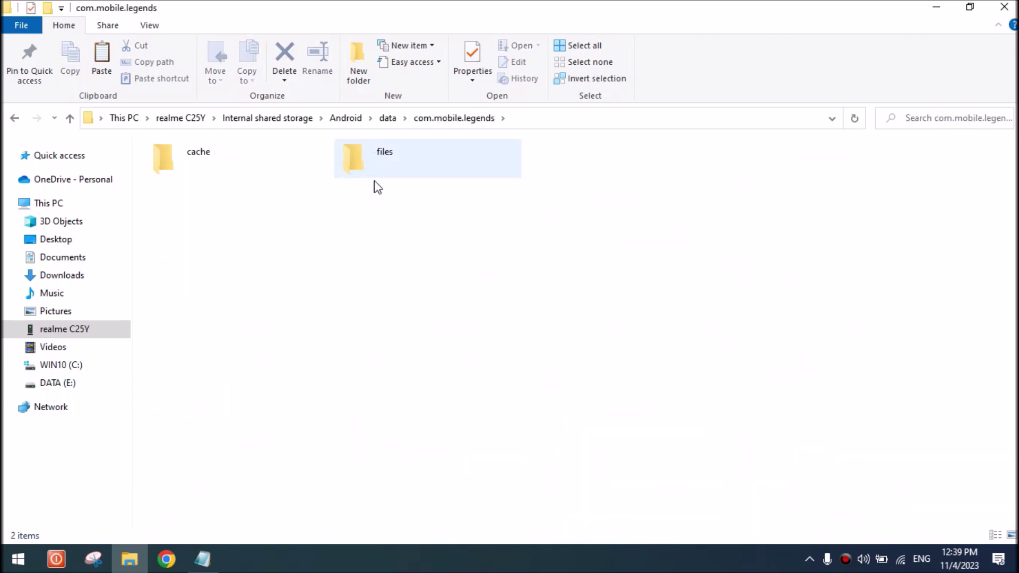
pyautogui.doubleClick(391, 166)
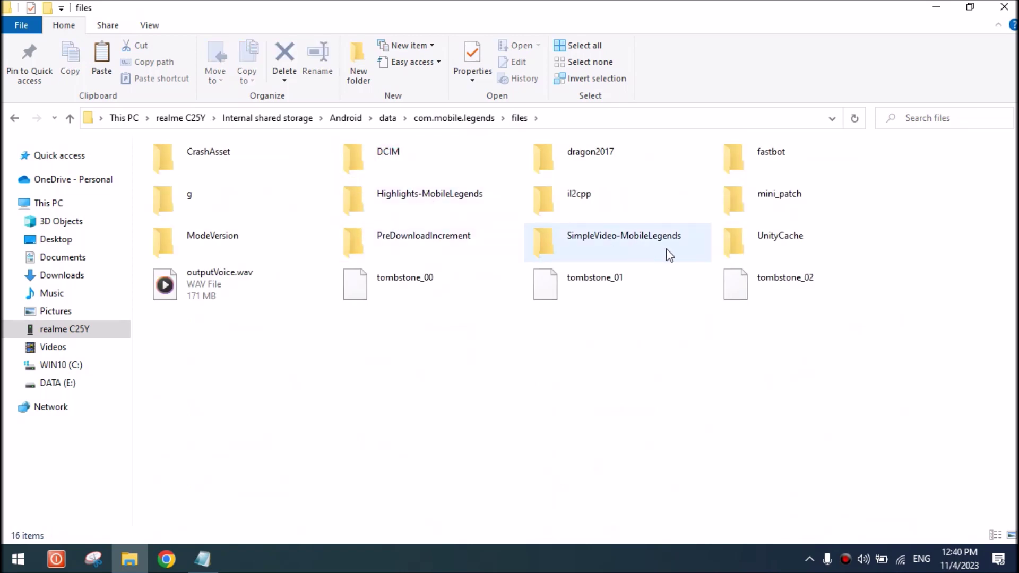
pyautogui.doubleClick(602, 169)
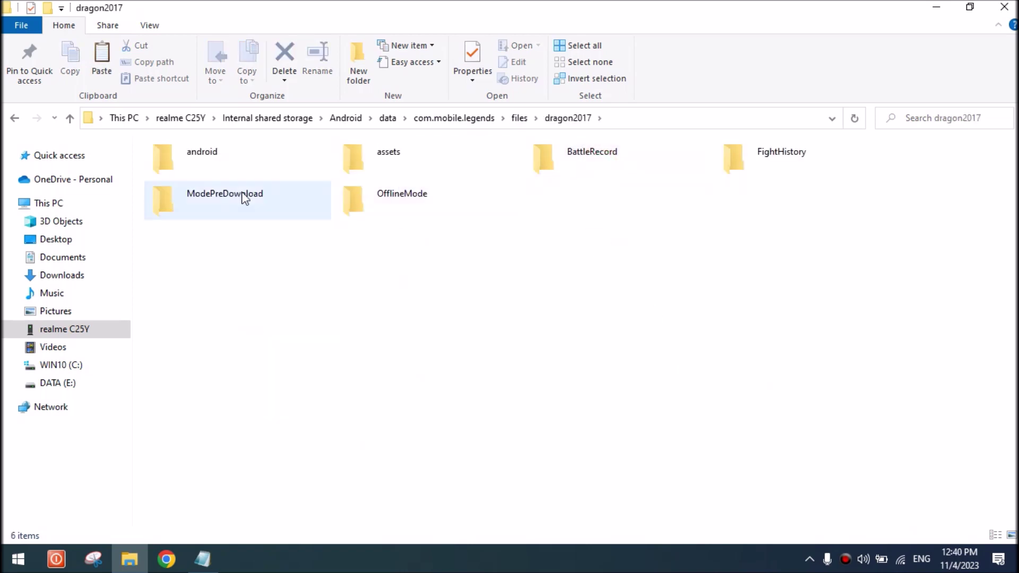
pyautogui.doubleClick(382, 170)
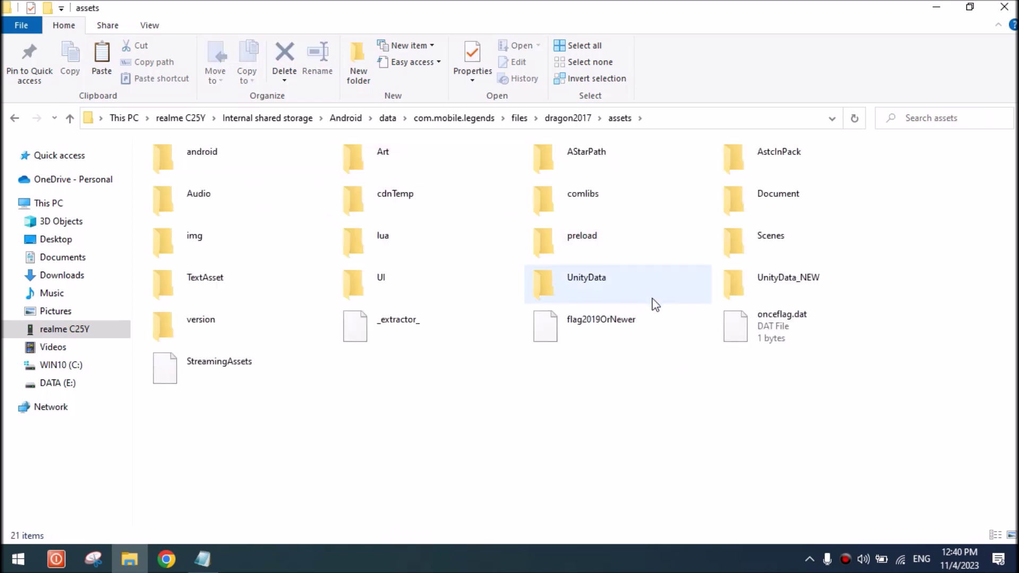
# - View the hero model files in Art/android/h and return to the assets folder
pyautogui.click(758, 240)
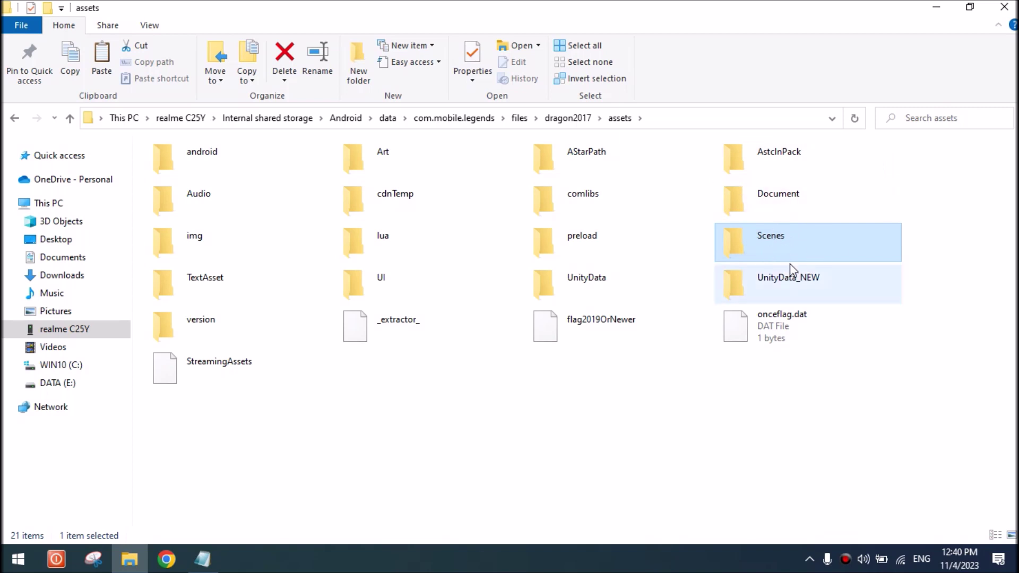
pyautogui.click(406, 153)
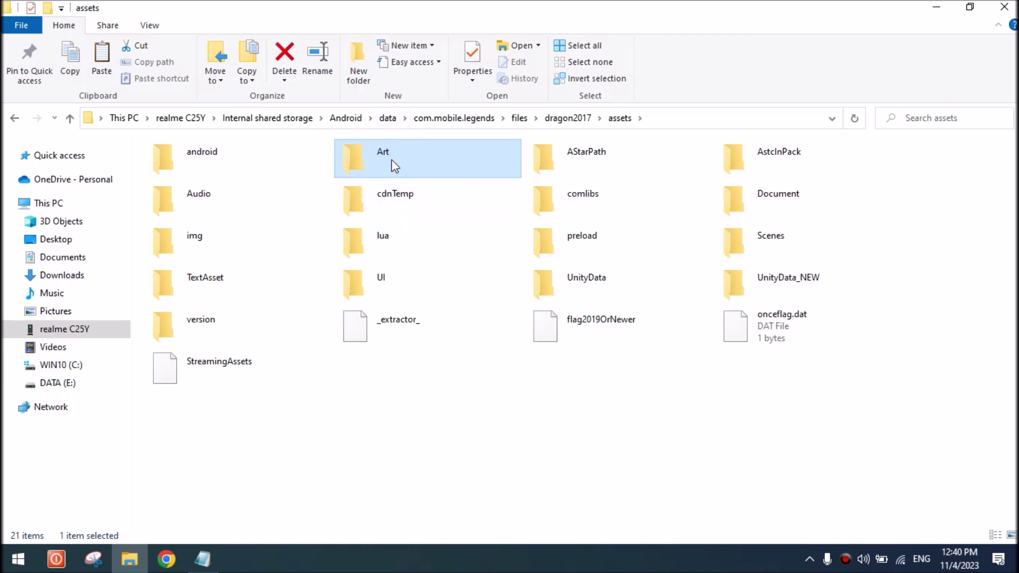
pyautogui.doubleClick(394, 166)
pyautogui.doubleClick(231, 161)
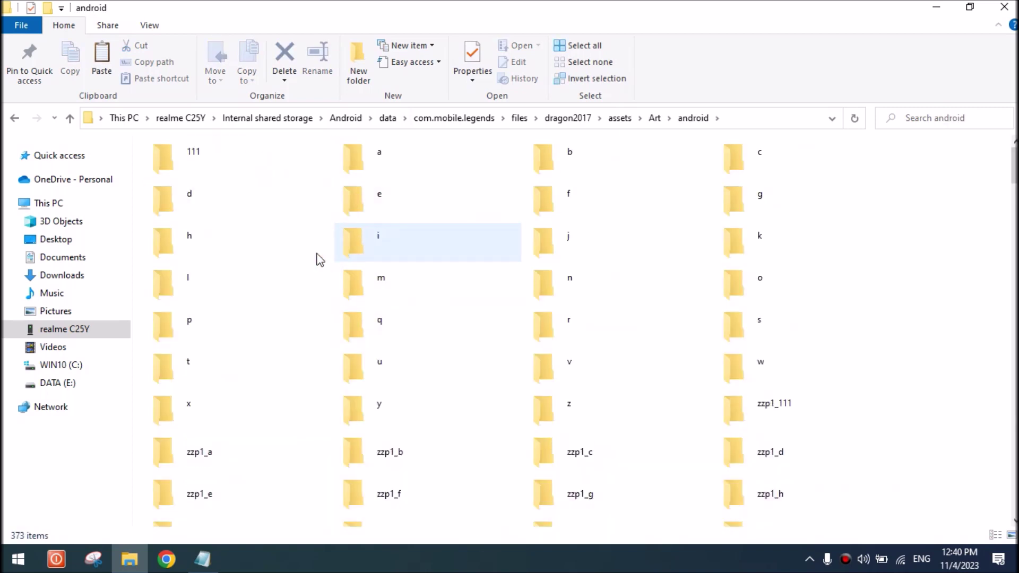
pyautogui.click(245, 252)
pyautogui.doubleClick(245, 252)
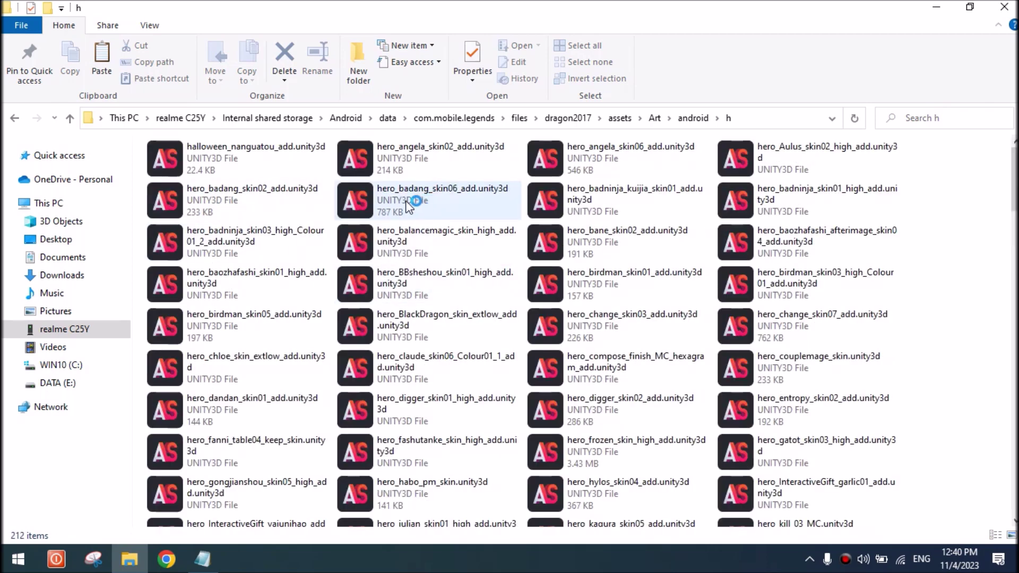
pyautogui.click(16, 118)
pyautogui.click(15, 118)
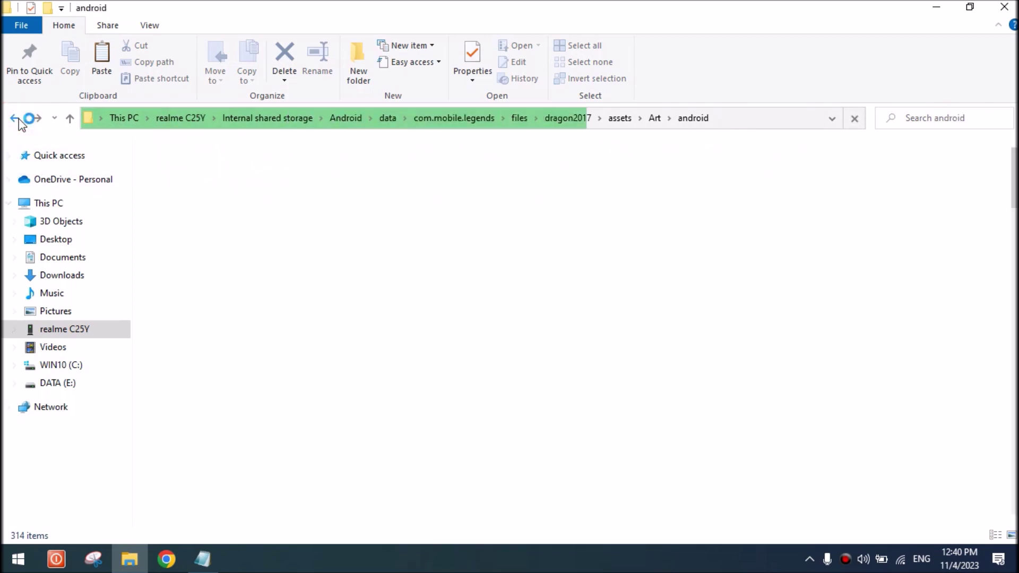
pyautogui.click(16, 119)
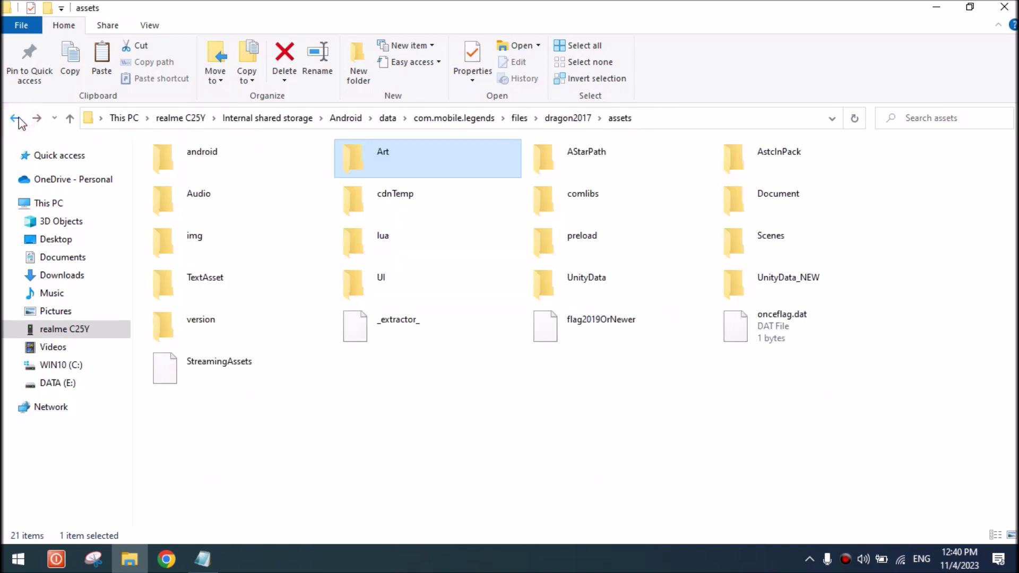
# - Open the Scenes/android folder that holds the map scene files
pyautogui.click(750, 239)
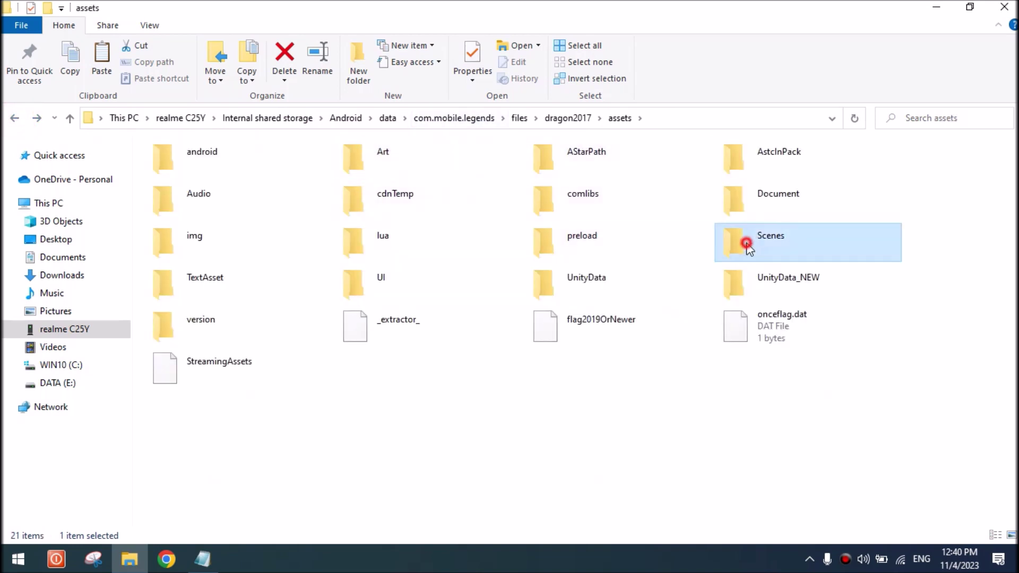
pyautogui.doubleClick(778, 240)
pyautogui.doubleClick(272, 164)
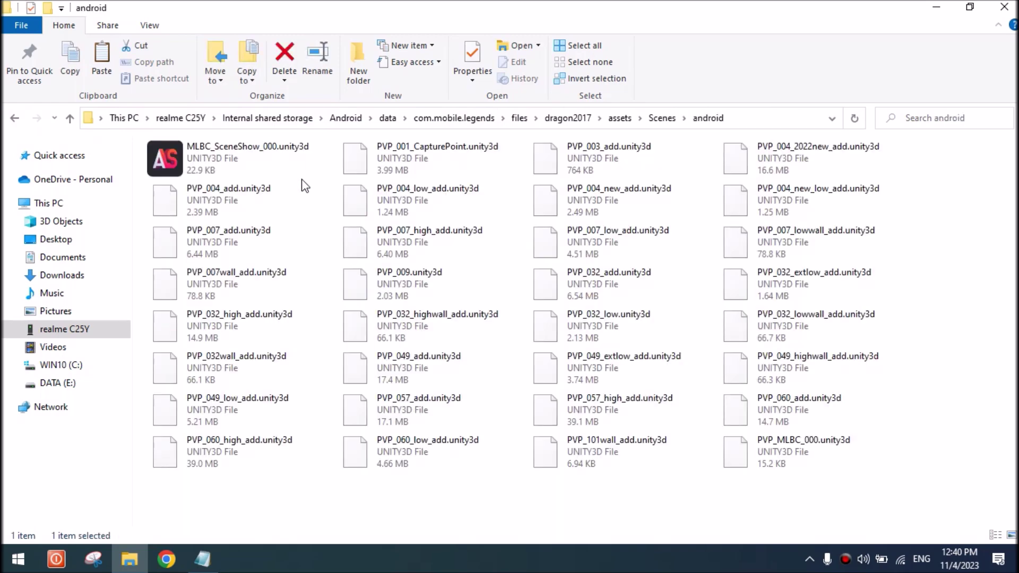
pyautogui.moveTo(243, 487); pyautogui.dragTo(902, 141)
pyautogui.click(1010, 183)
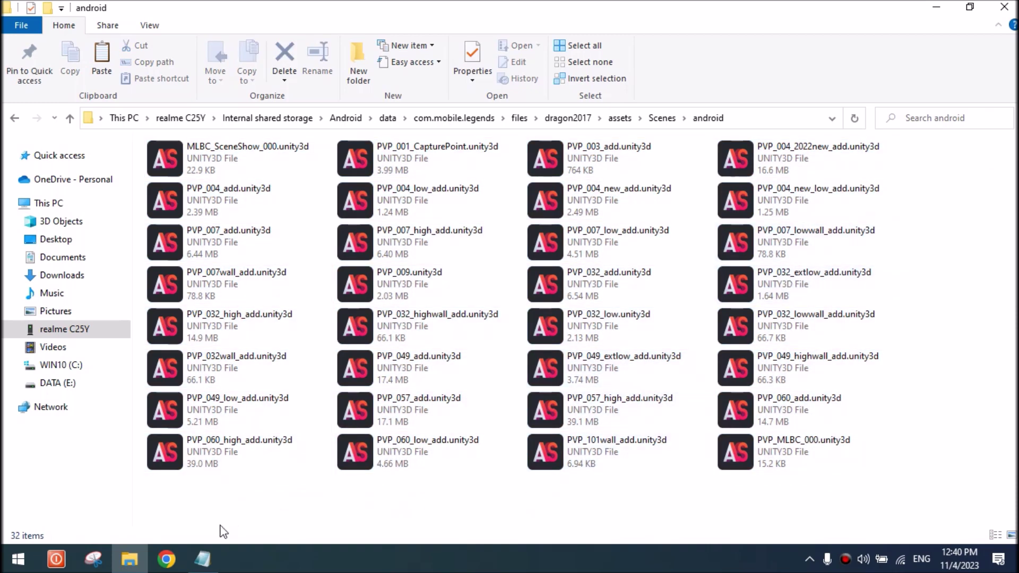
# - Check the Notepad list for the file name of the high-poly Imperial Sanctuary map, and minimize the note
pyautogui.click(212, 566)
pyautogui.click(483, 208)
pyautogui.moveTo(562, 142)
pyautogui.mouseDown()
pyautogui.moveTo(534, 301)
pyautogui.moveTo(571, 395)
pyautogui.moveTo(553, 454)
pyautogui.moveTo(550, 375)
pyautogui.moveTo(578, 133)
pyautogui.mouseUp()
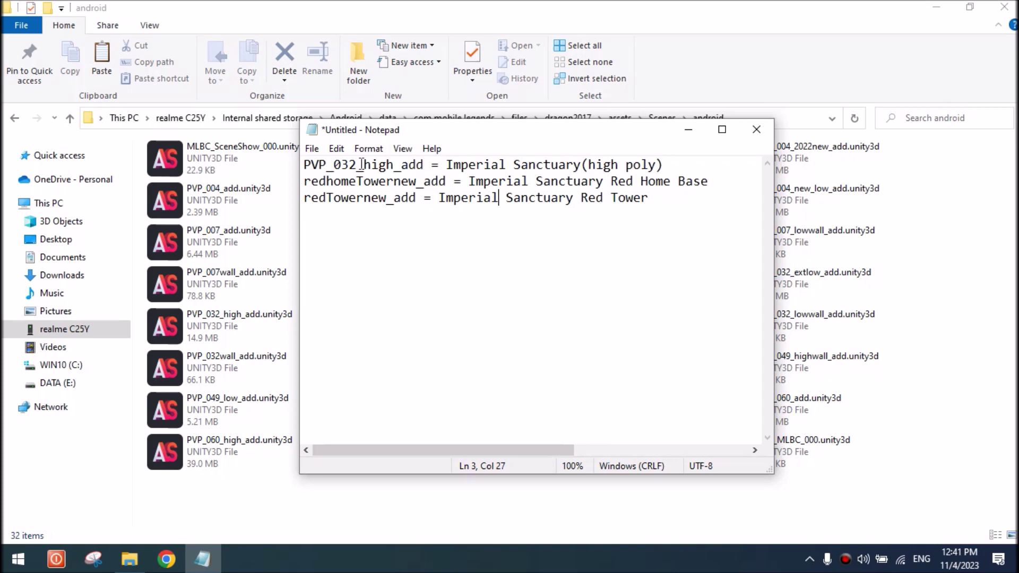
pyautogui.moveTo(363, 165); pyautogui.dragTo(394, 167)
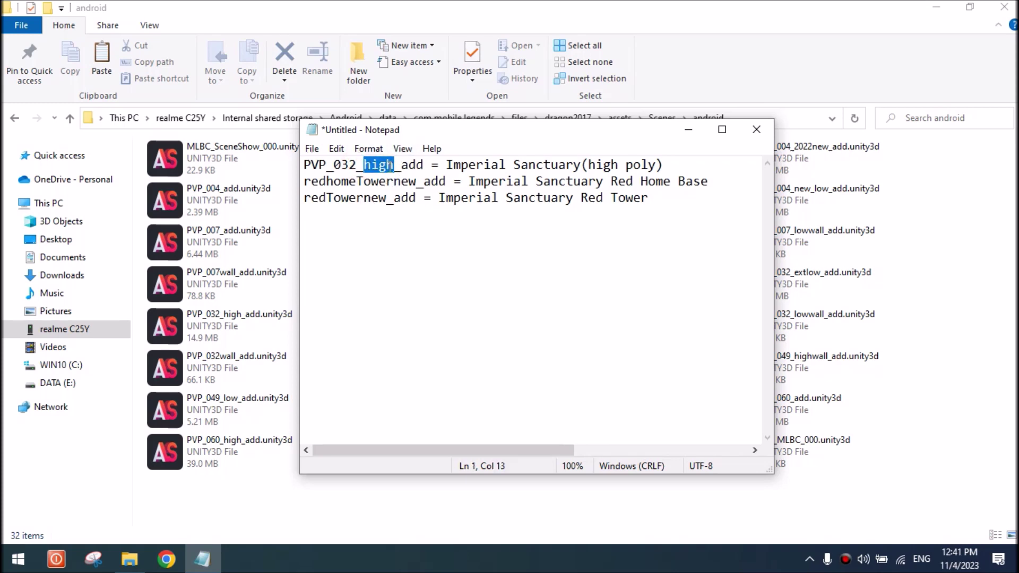
pyautogui.click(690, 133)
# - Compare the Imperial Sanctuary map variants PVP_032_high_add, PVP_032_add and PVP_032_low
pyautogui.click(259, 323)
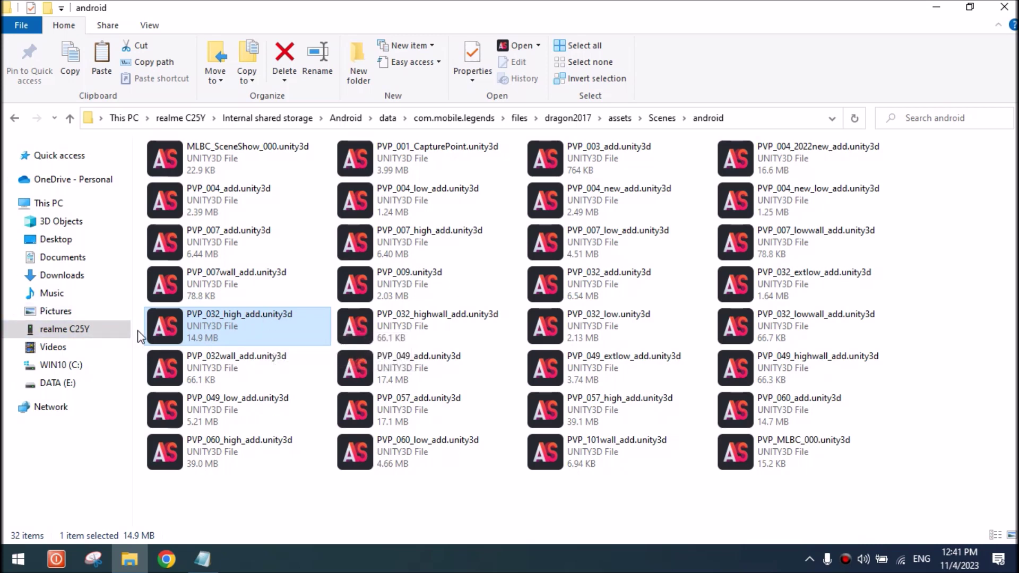
pyautogui.keyDown('ctrl'); pyautogui.click(246, 332); pyautogui.keyUp('ctrl')
pyautogui.click(541, 298)
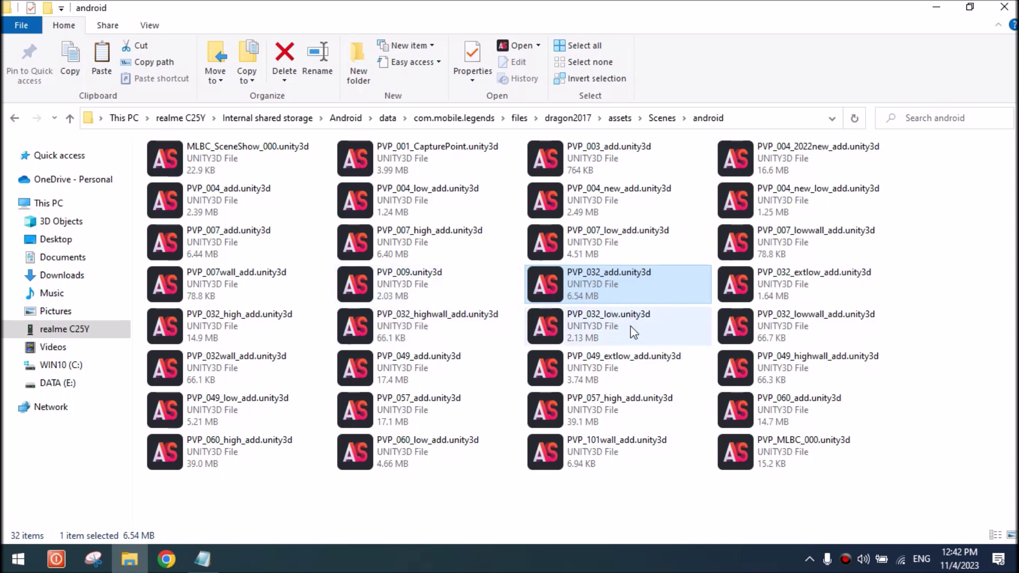
pyautogui.click(595, 327)
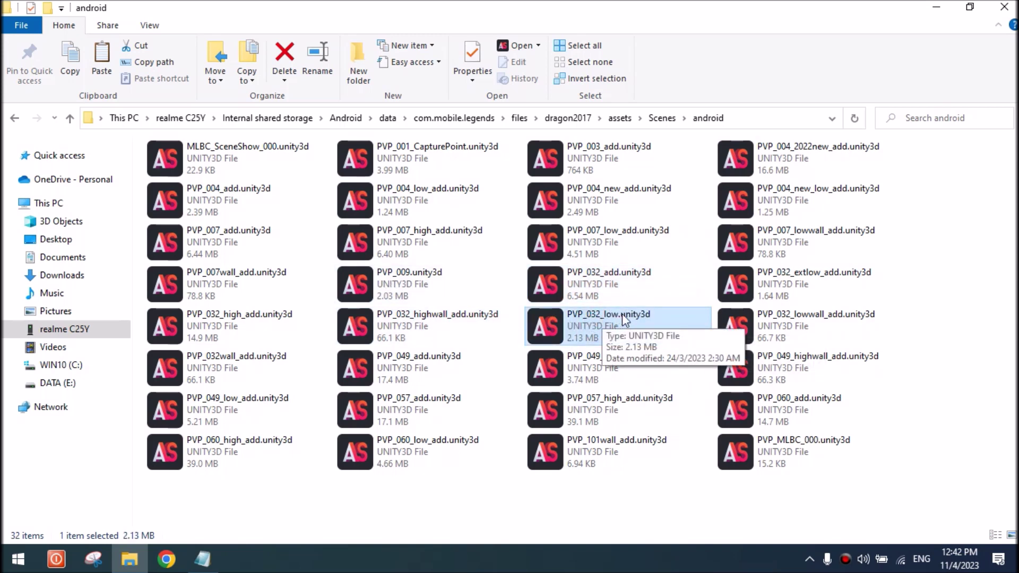
# - Copy PVP_032_high_add.unity3d from the phone's Scenes/android folder to the desktop
pyautogui.click(266, 324)
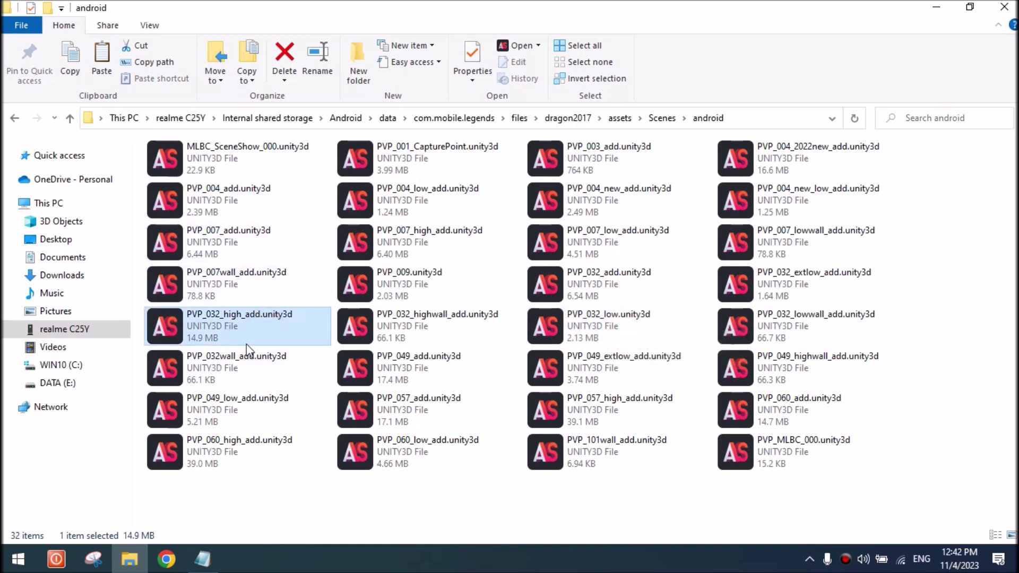
pyautogui.click(935, 7)
pyautogui.click(445, 265)
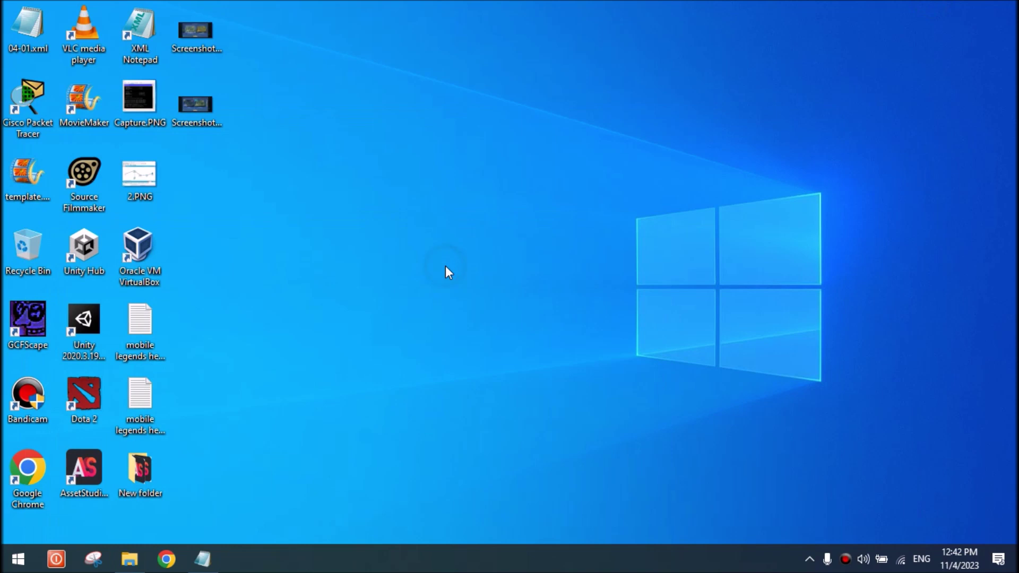
pyautogui.hotkey('ctrl', 'v')
pyautogui.click(445, 265)
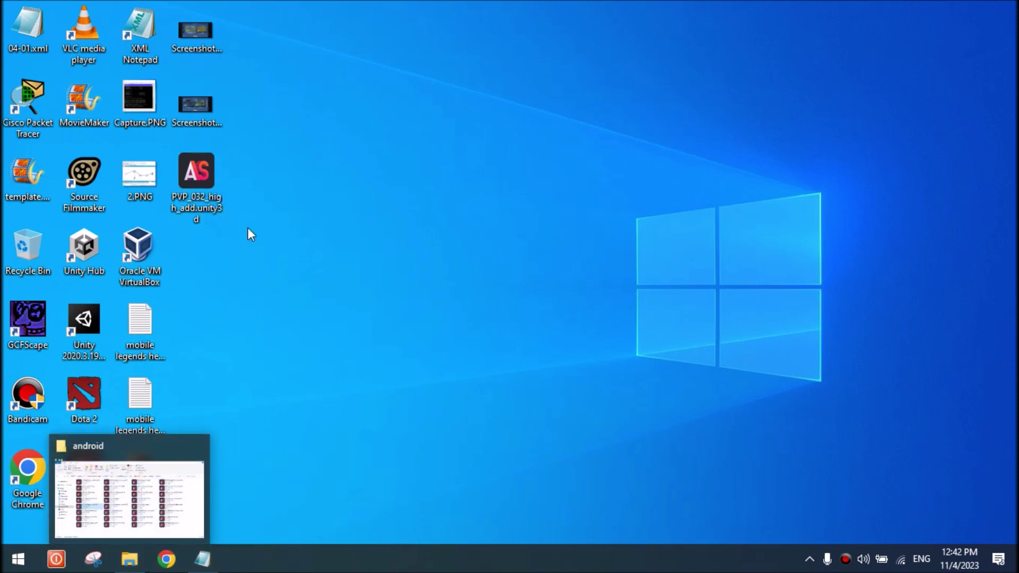
pyautogui.click(129, 558)
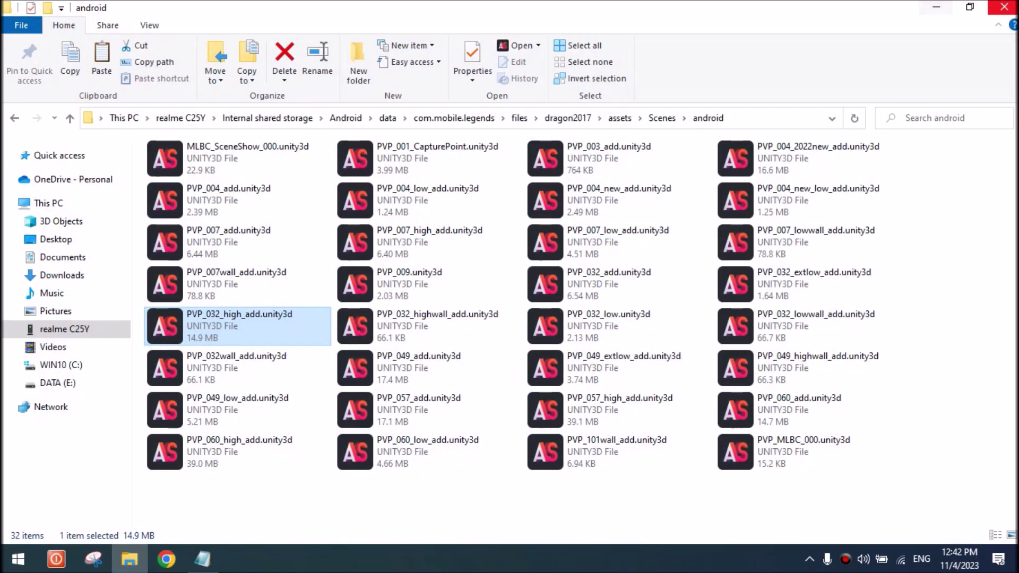
pyautogui.click(130, 558)
pyautogui.click(213, 560)
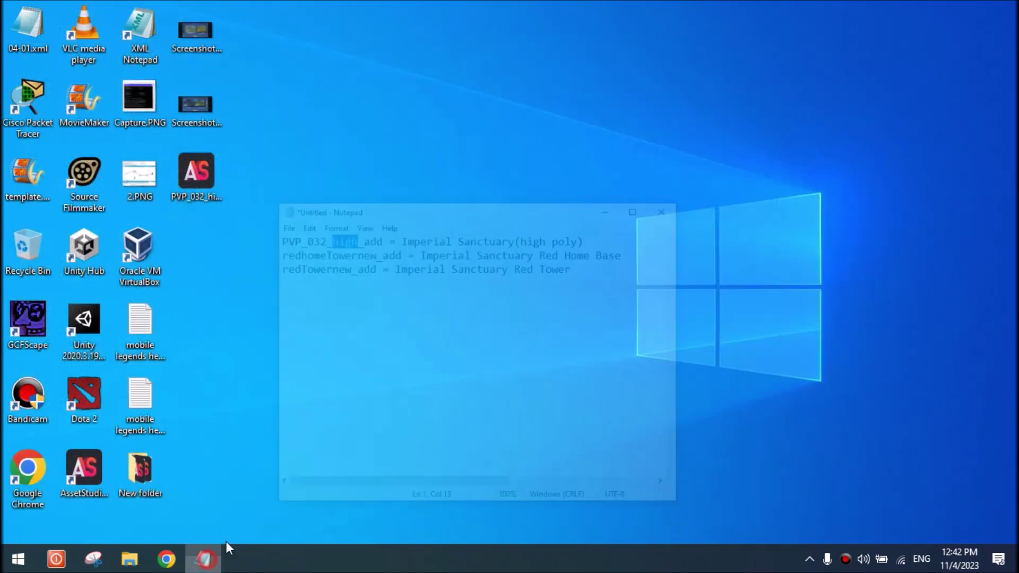
pyautogui.click(695, 134)
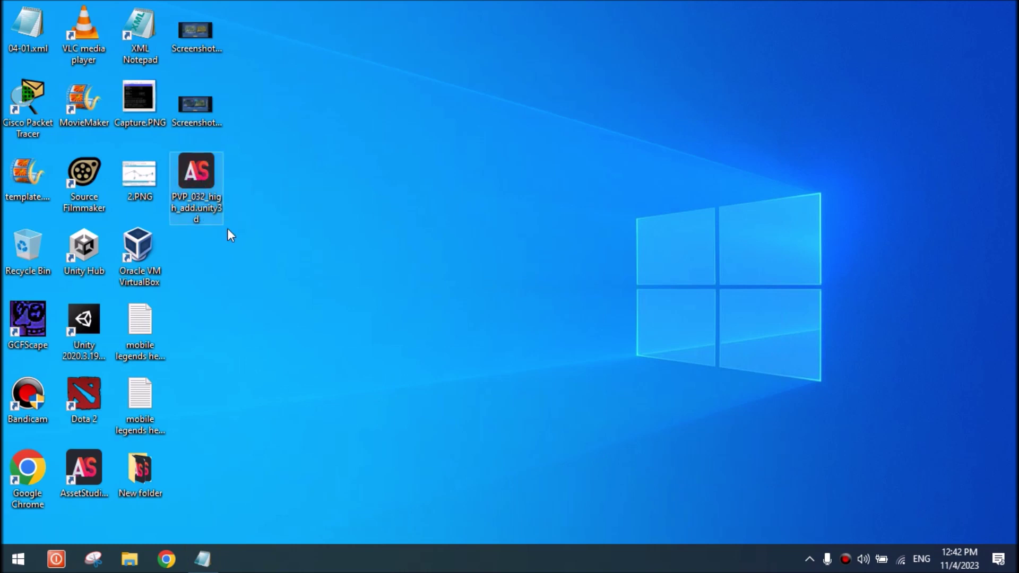
# - Load the desktop file PVP_032_high_add.unity3d into AssetStudioGUI and maximize its window
pyautogui.moveTo(214, 212)
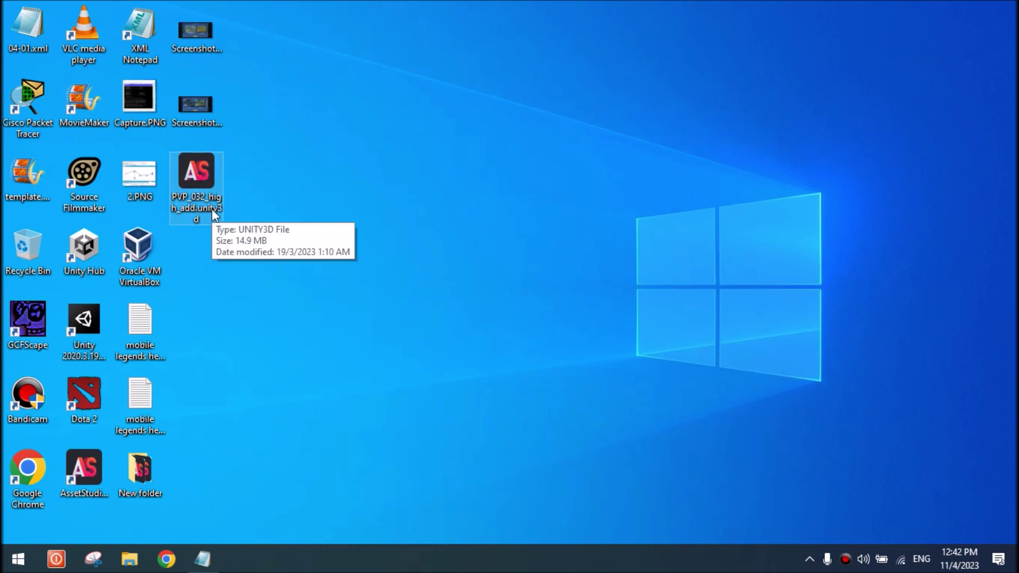
pyautogui.doubleClick(201, 181)
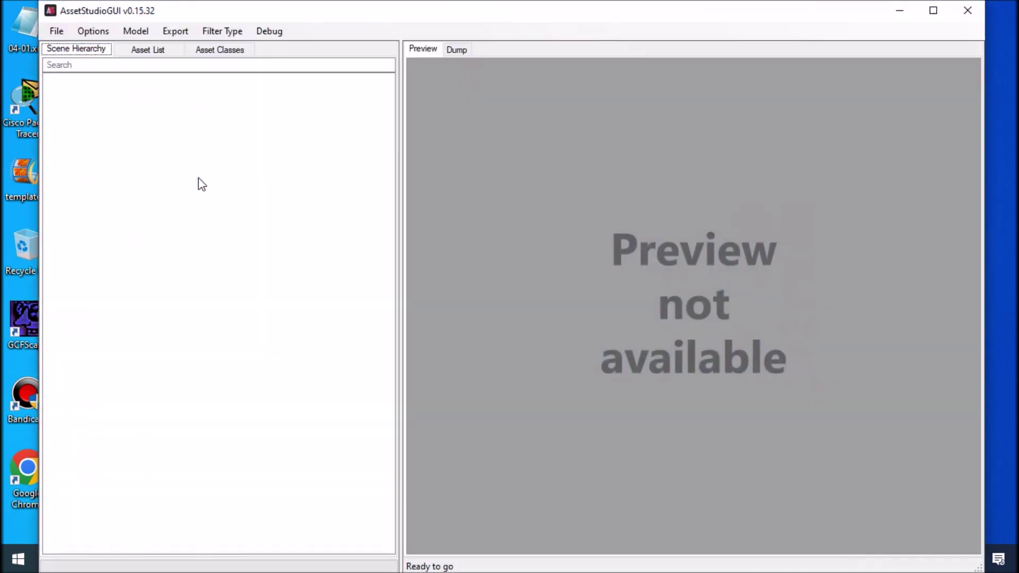
pyautogui.moveTo(301, 24); pyautogui.dragTo(517, 53)
pyautogui.moveTo(196, 177); pyautogui.dragTo(370, 200)
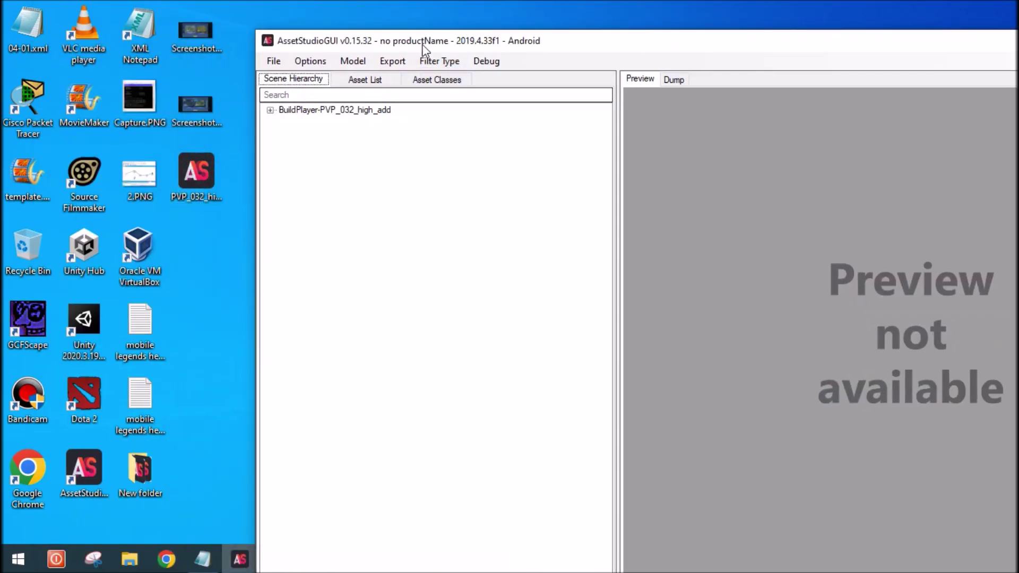
pyautogui.doubleClick(421, 42)
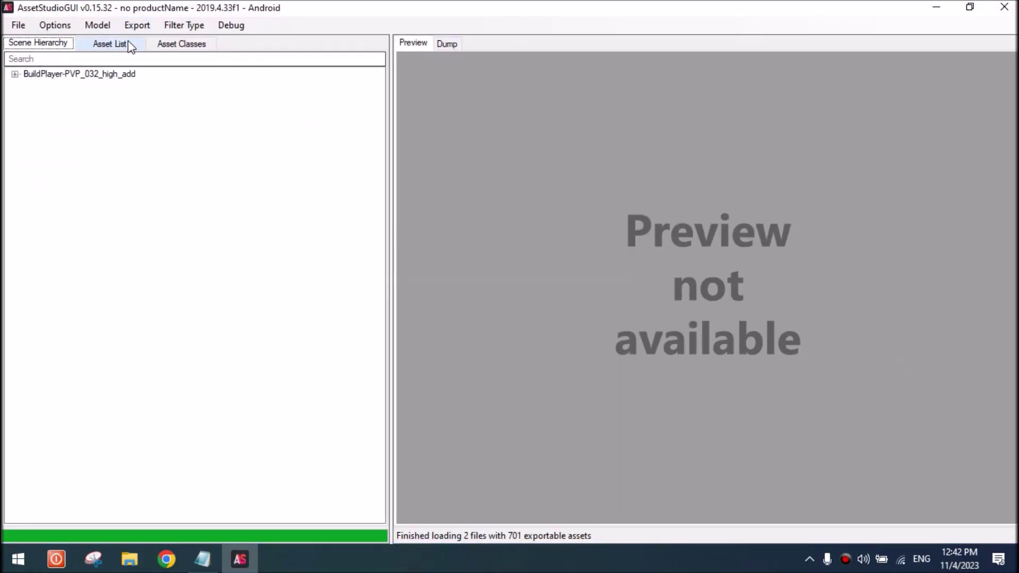
# - Preview the map's Texture2D assets one after another in the asset list, from 2yeshugen_01 through tu_01
pyautogui.click(128, 43)
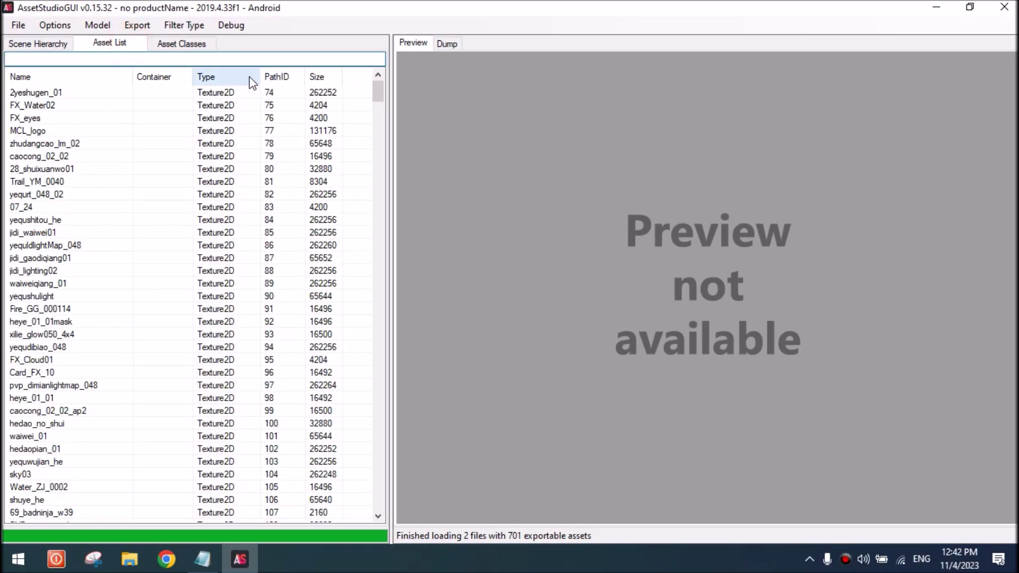
pyautogui.click(236, 92)
pyautogui.click(227, 106)
pyautogui.click(228, 116)
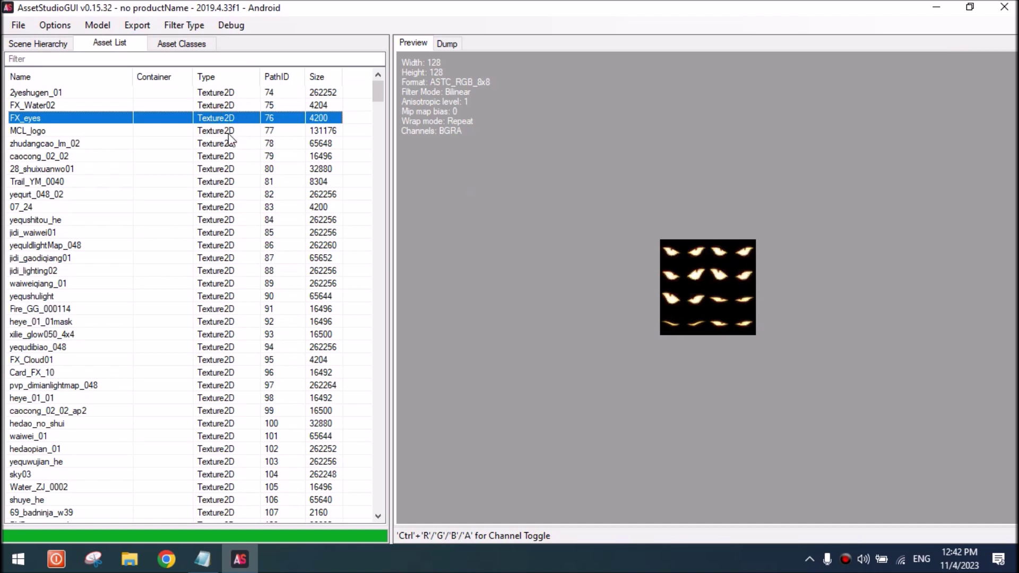
pyautogui.click(223, 131)
pyautogui.press('Down')
pyautogui.press('Down')
pyautogui.press('Down')
pyautogui.press('Down')
pyautogui.press('Down')
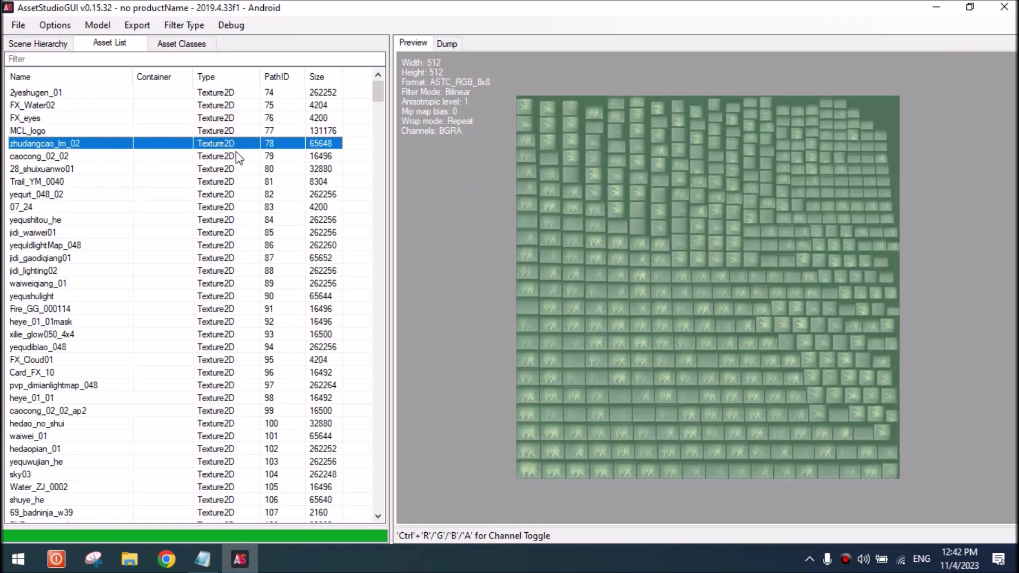
pyautogui.press('Down')
pyautogui.press('Down')
pyautogui.press('Down')
pyautogui.press('Down')
pyautogui.press('Down')
pyautogui.press('Down')
pyautogui.press('Down')
pyautogui.press('Down')
pyautogui.press('Down')
pyautogui.press('Down')
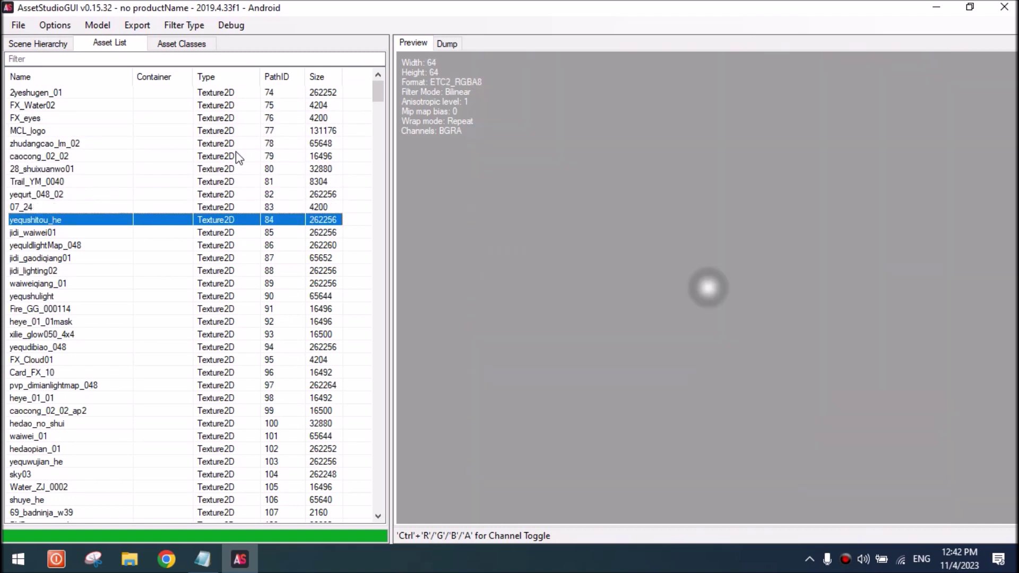
pyautogui.press('Down')
pyautogui.press('Down')
pyautogui.press('Down')
pyautogui.press('Down')
pyautogui.press('Down')
pyautogui.press('Down')
pyautogui.press('Down')
pyautogui.press('Down')
pyautogui.press('Down')
pyautogui.press('Down')
pyautogui.press('Down')
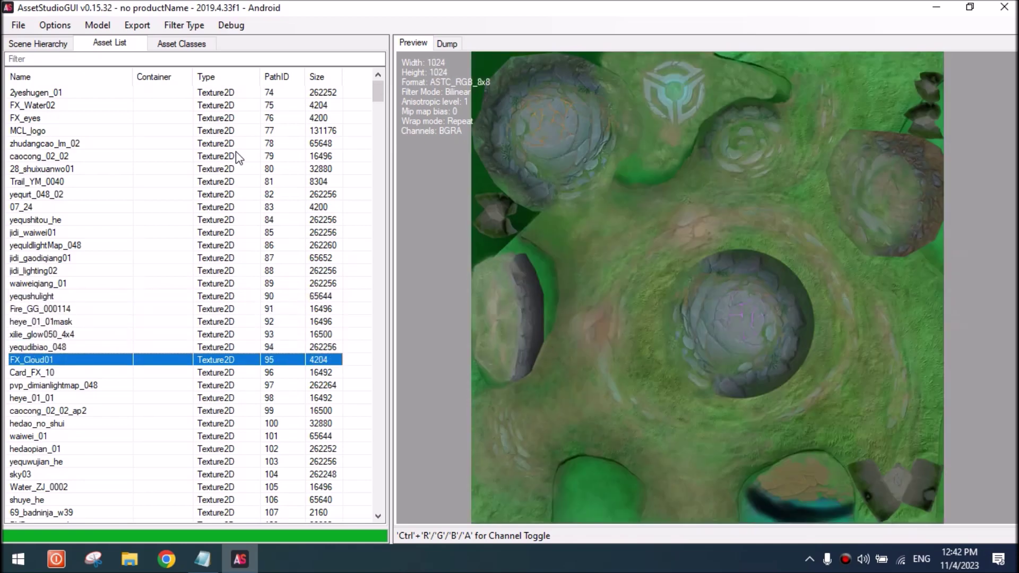
pyautogui.press('Down')
pyautogui.press('Down')
pyautogui.press('Down')
pyautogui.press('Down')
pyautogui.press('Down')
pyautogui.press('Down')
pyautogui.press('Down')
pyautogui.press('Down')
pyautogui.press('Down')
pyautogui.press('Down')
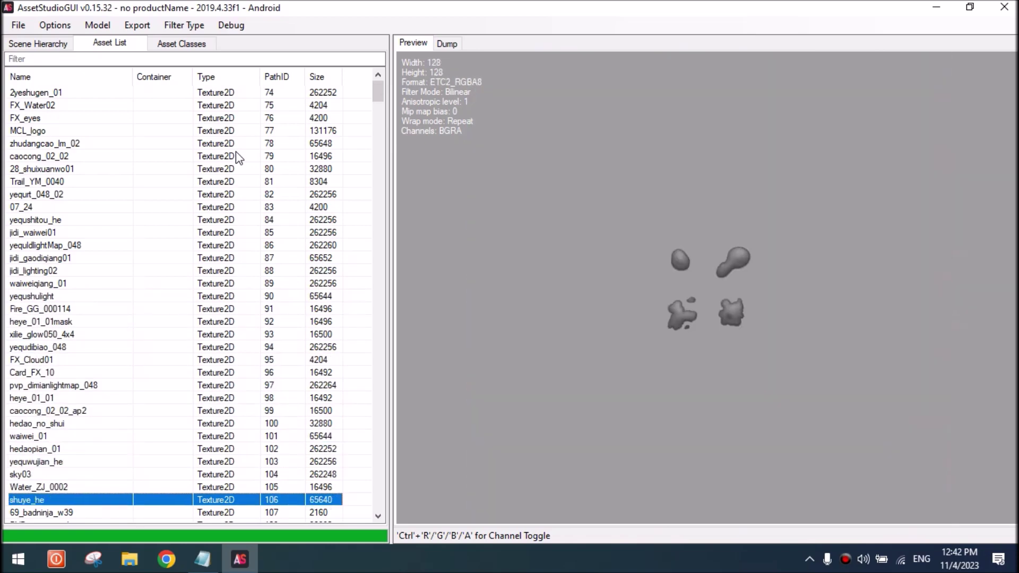
pyautogui.press('Down')
pyautogui.press('Down')
pyautogui.press('Down')
pyautogui.press('Down')
pyautogui.press('Down')
pyautogui.press('Down')
pyautogui.press('Down')
pyautogui.press('Down')
pyautogui.press('Down')
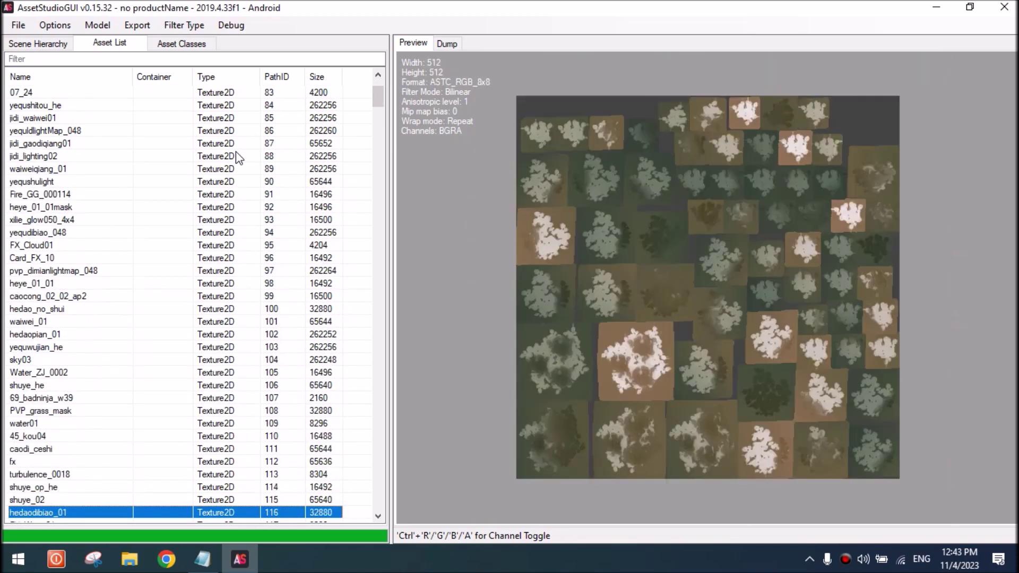
pyautogui.press('Down')
pyautogui.press('Down')
pyautogui.press('Down')
pyautogui.press('Down')
pyautogui.press('Down')
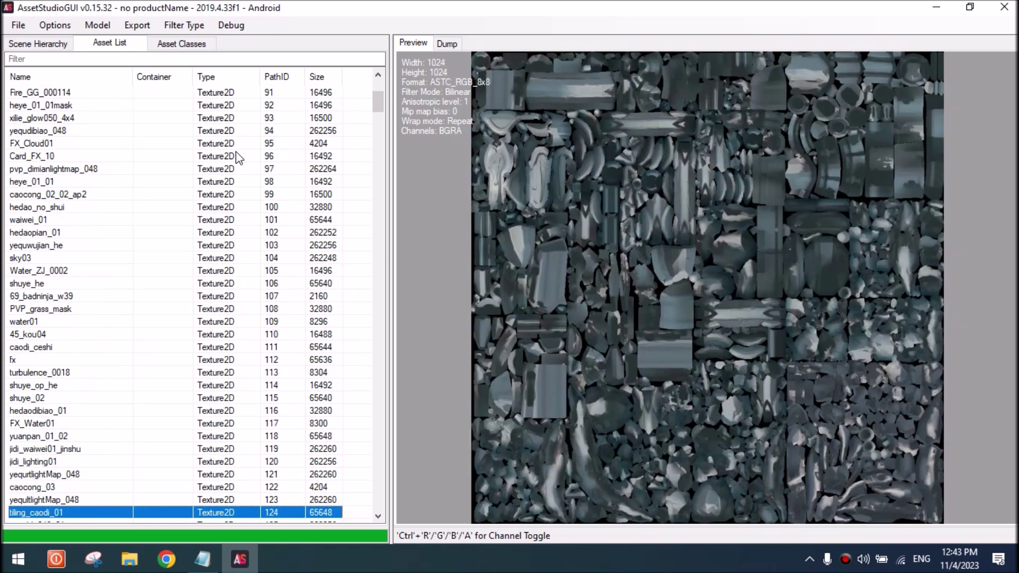
pyautogui.press('Up')
pyautogui.press('Up')
pyautogui.press('Up')
pyautogui.press('Up')
pyautogui.press('Down')
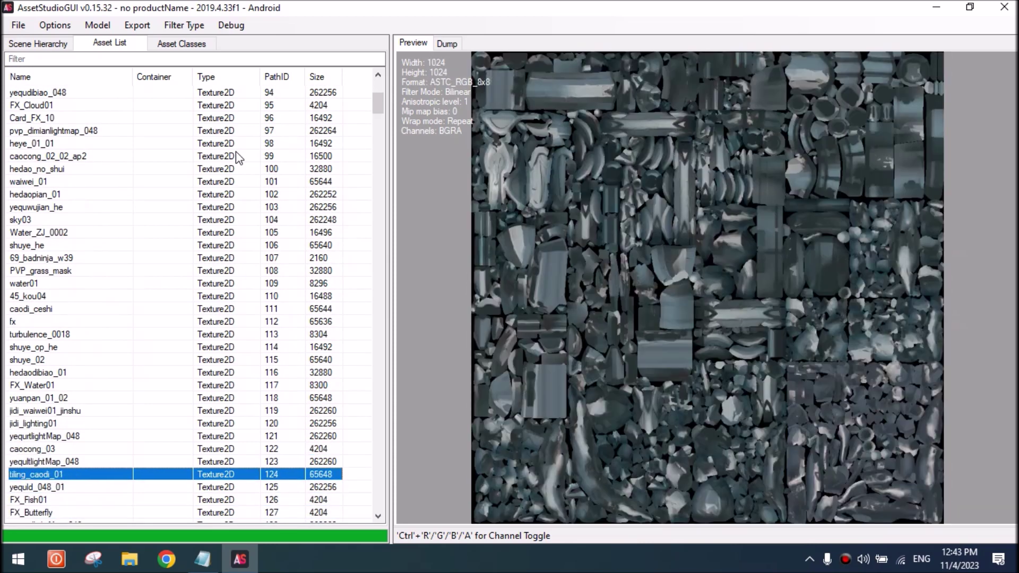
pyautogui.press('Down')
pyautogui.press('Down')
pyautogui.press('Down')
pyautogui.press('Down')
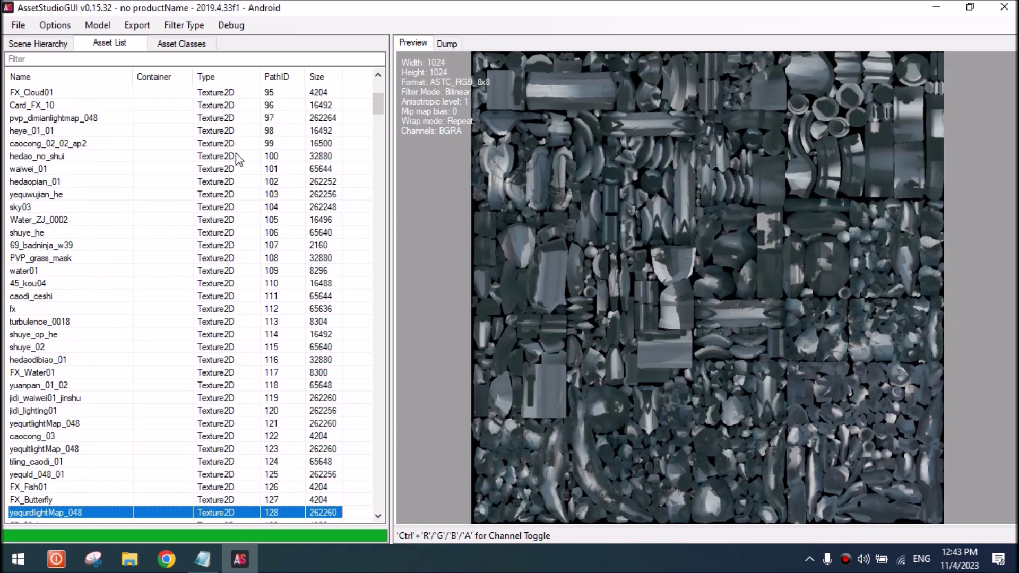
pyautogui.press('Up')
pyautogui.press('Down')
pyautogui.press('Down')
pyautogui.press('Down')
pyautogui.press('Down')
pyautogui.press('Down')
pyautogui.press('Down')
pyautogui.press('Down')
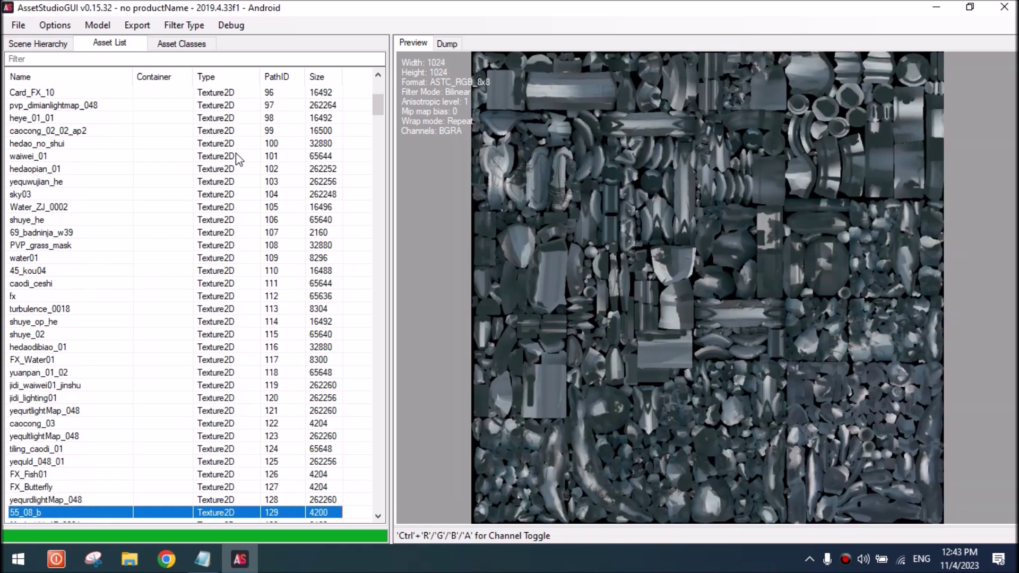
pyautogui.press('Up')
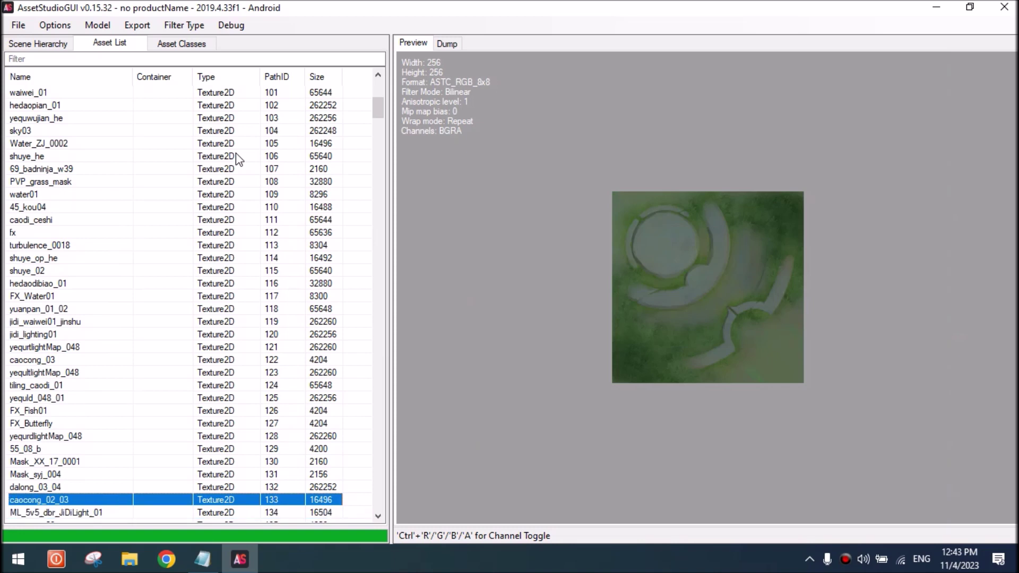
pyautogui.press('Up')
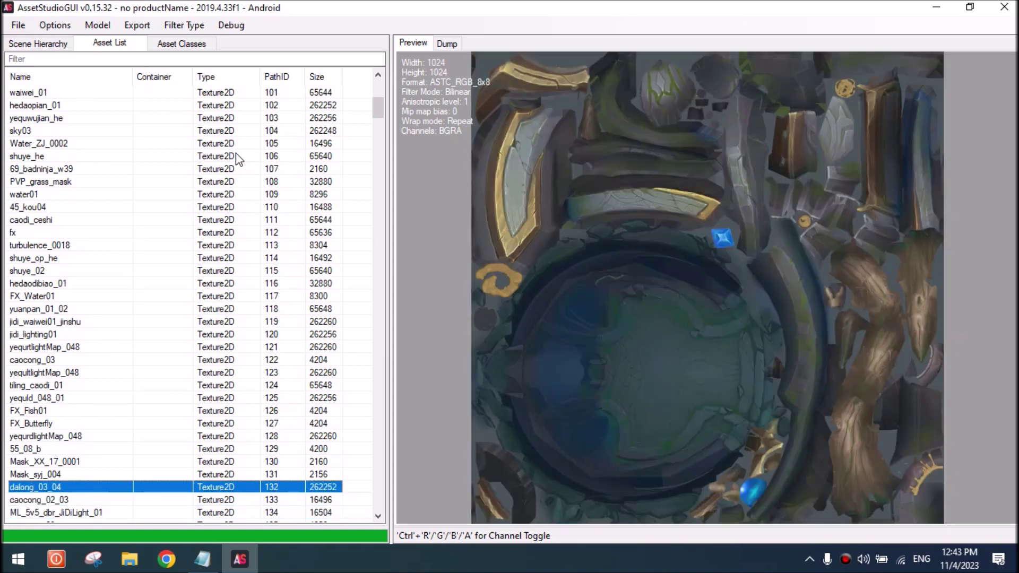
pyautogui.press('Down')
pyautogui.press('Down')
pyautogui.press('Down')
pyautogui.press('Down')
pyautogui.press('Down')
pyautogui.press('Down')
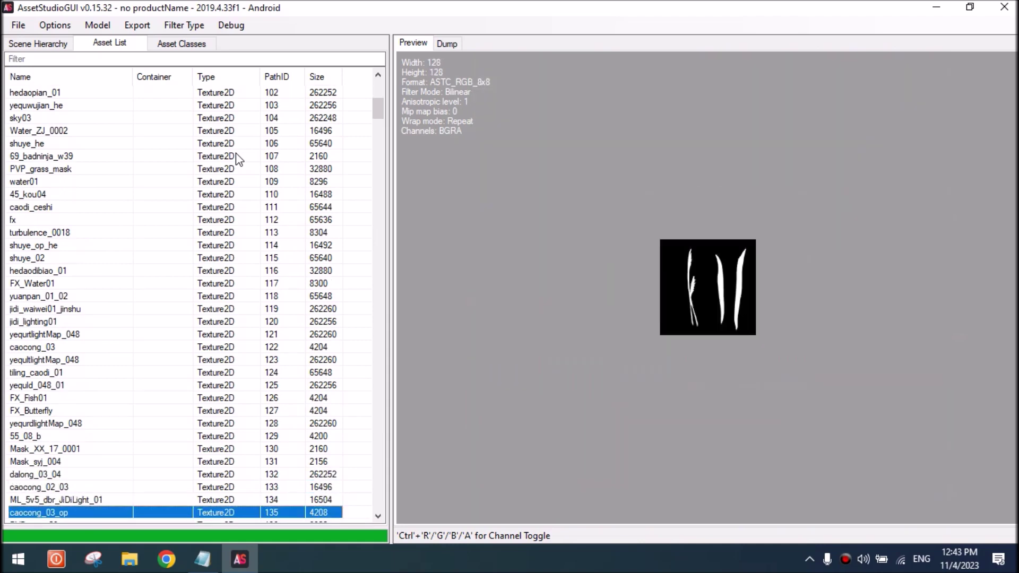
pyautogui.press('Down')
pyautogui.press('Down')
pyautogui.press('Down')
pyautogui.press('Down')
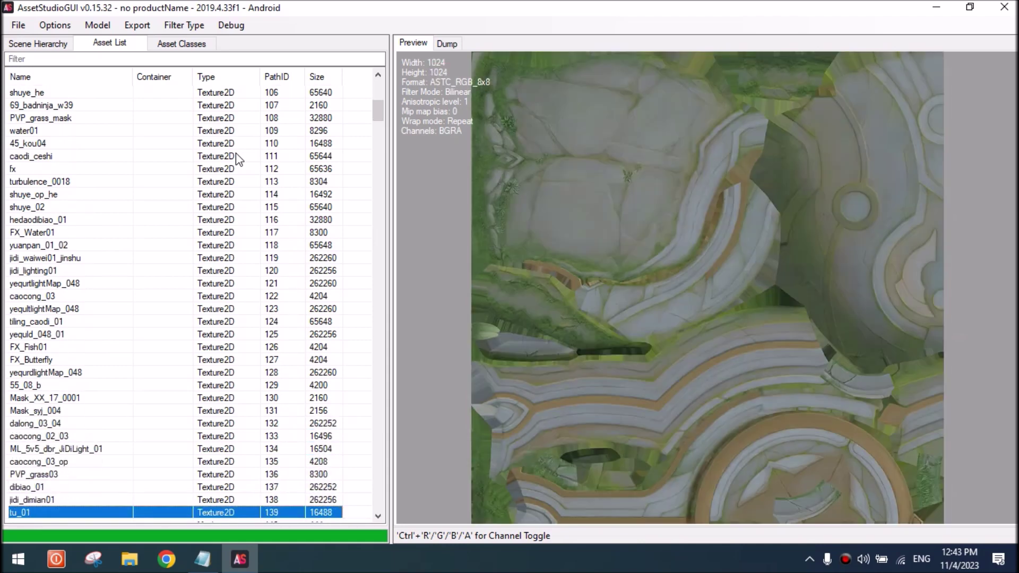
# - Preview the map's Mesh assets one after another, from cao through jidiceweiqiang_01, and return to the start of the asset list
pyautogui.scroll(-2, 155, 195)
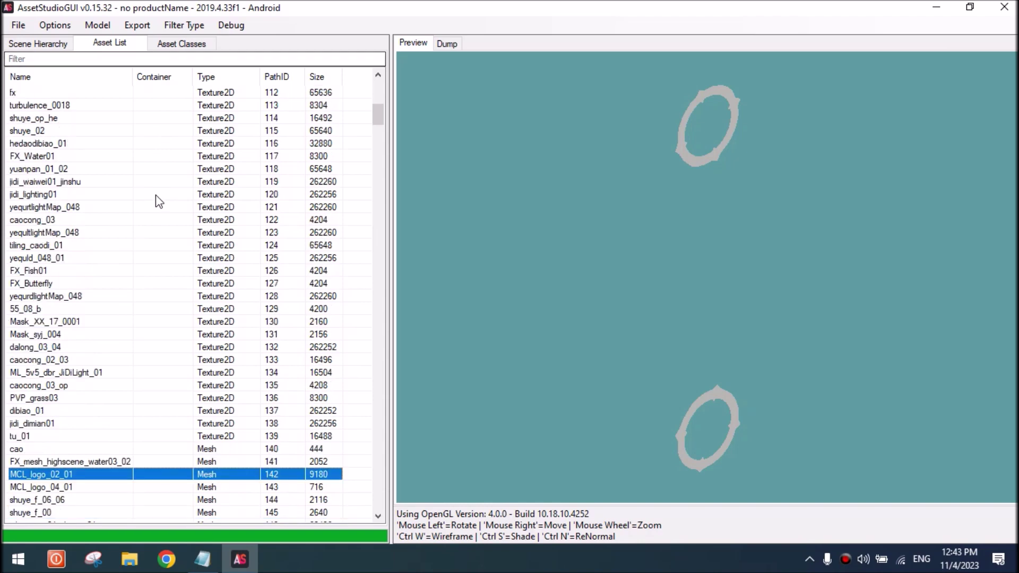
pyautogui.click(228, 410)
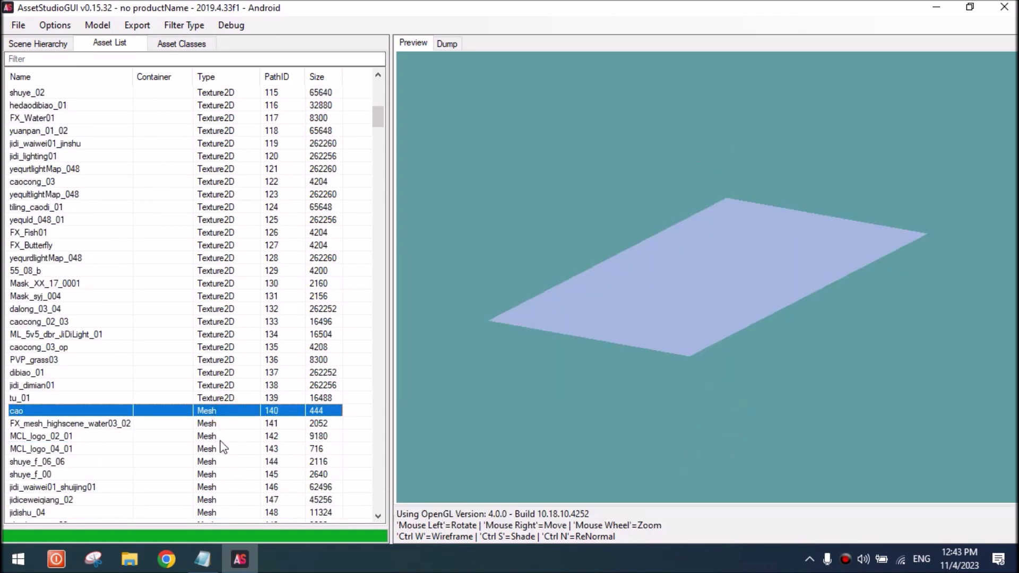
pyautogui.press('Down')
pyautogui.press('Down')
pyautogui.press('Down')
pyautogui.press('Down')
pyautogui.press('Down')
pyautogui.press('Down')
pyautogui.press('Down')
pyautogui.press('Down')
pyautogui.press('Down')
pyautogui.press('Down')
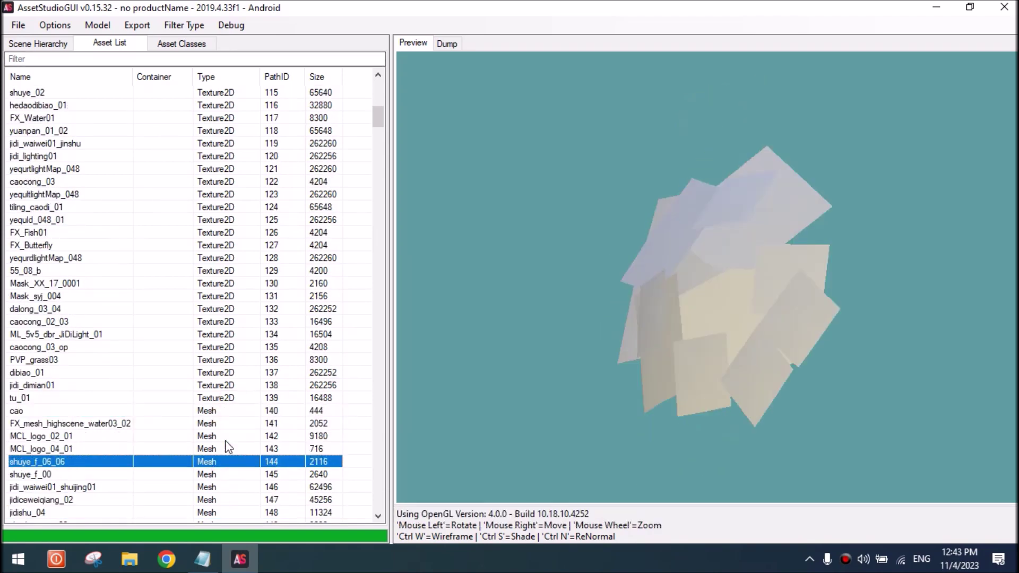
pyautogui.press('Down')
pyautogui.press('Down')
pyautogui.press('Down')
pyautogui.press('Down')
pyautogui.press('Down')
pyautogui.press('Down')
pyautogui.press('Down')
pyautogui.press('Down')
pyautogui.press('Down')
pyautogui.press('Down')
pyautogui.press('Down')
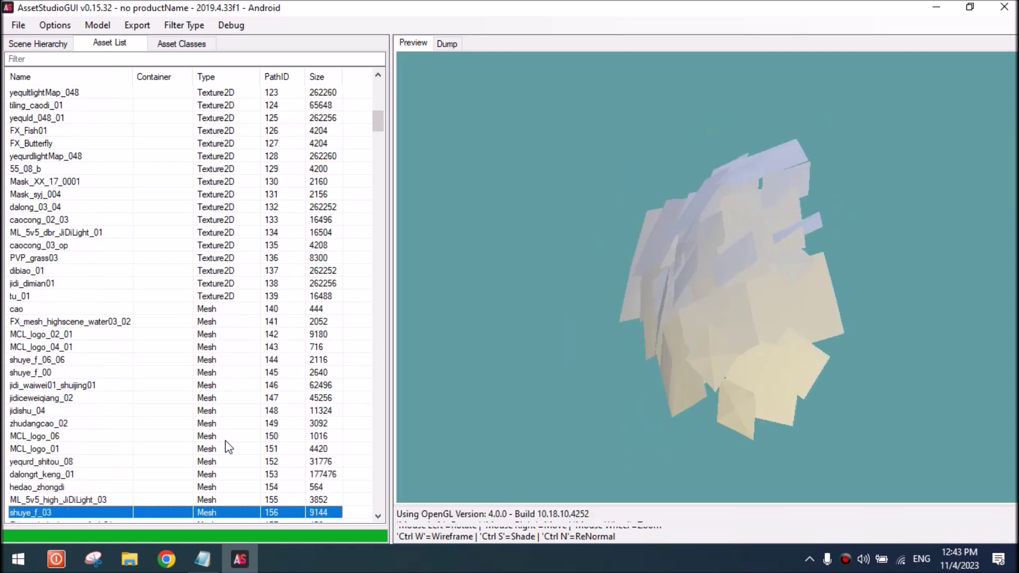
pyautogui.press('Down')
pyautogui.press('Down')
pyautogui.press('Down')
pyautogui.press('Down')
pyautogui.press('Down')
pyautogui.press('Down')
pyautogui.press('Down')
pyautogui.press('Down')
pyautogui.press('Down')
pyautogui.press('Down')
pyautogui.press('Down')
pyautogui.press('Down')
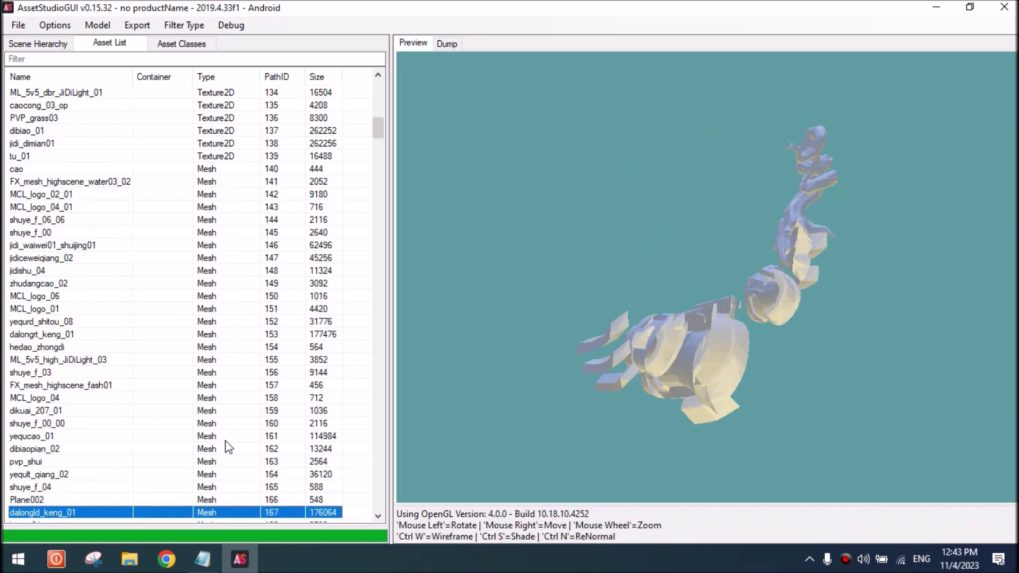
pyautogui.press('Down')
pyautogui.press('Down')
pyautogui.press('Down')
pyautogui.press('Down')
pyautogui.press('Down')
pyautogui.press('Down')
pyautogui.press('Down')
pyautogui.press('Down')
pyautogui.press('Down')
pyautogui.press('Down')
pyautogui.press('Down')
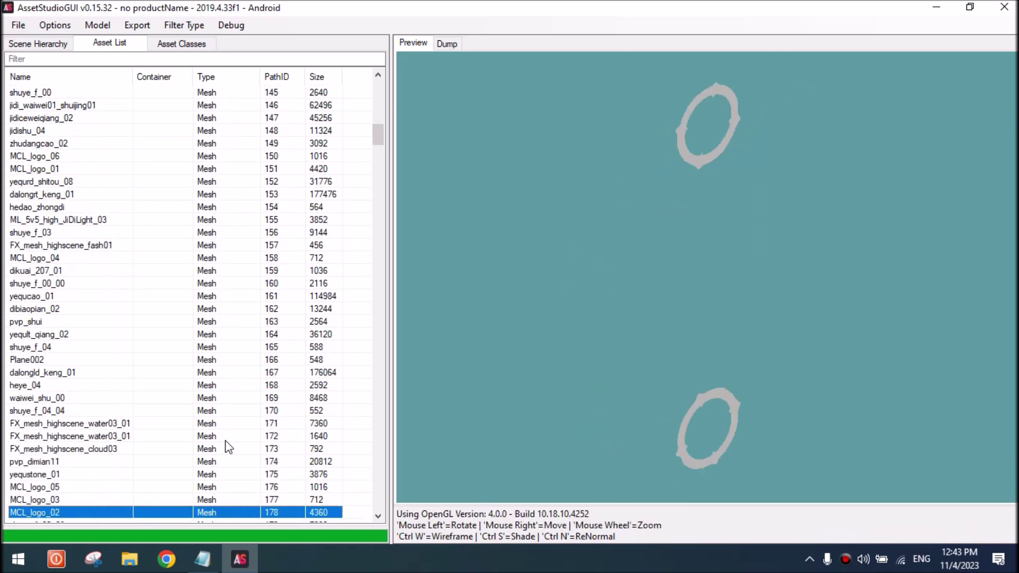
pyautogui.press('Down')
pyautogui.press('Down')
pyautogui.press('Down')
pyautogui.press('Down')
pyautogui.press('Down')
pyautogui.press('Down')
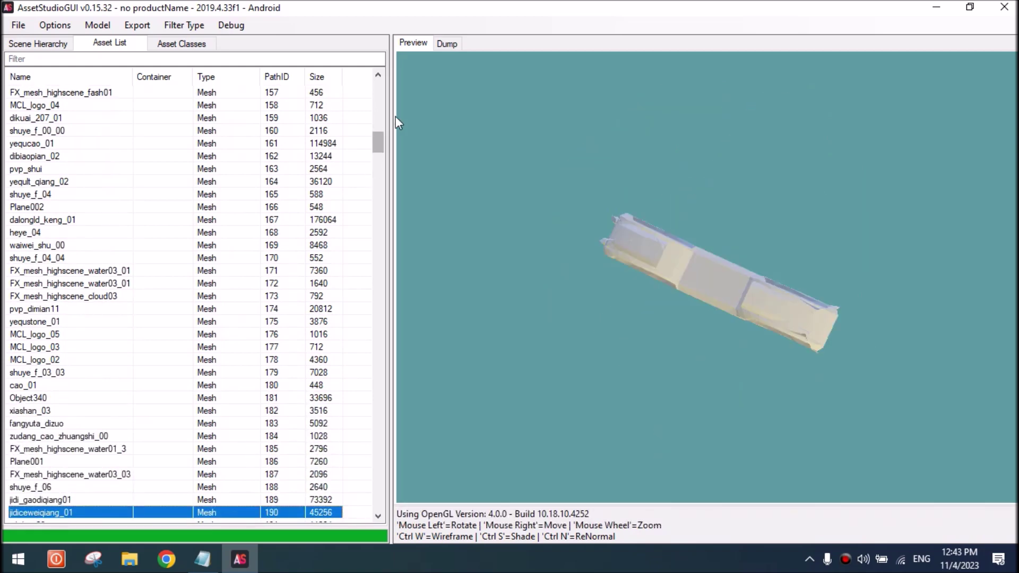
pyautogui.moveTo(376, 148); pyautogui.dragTo(376, 121)
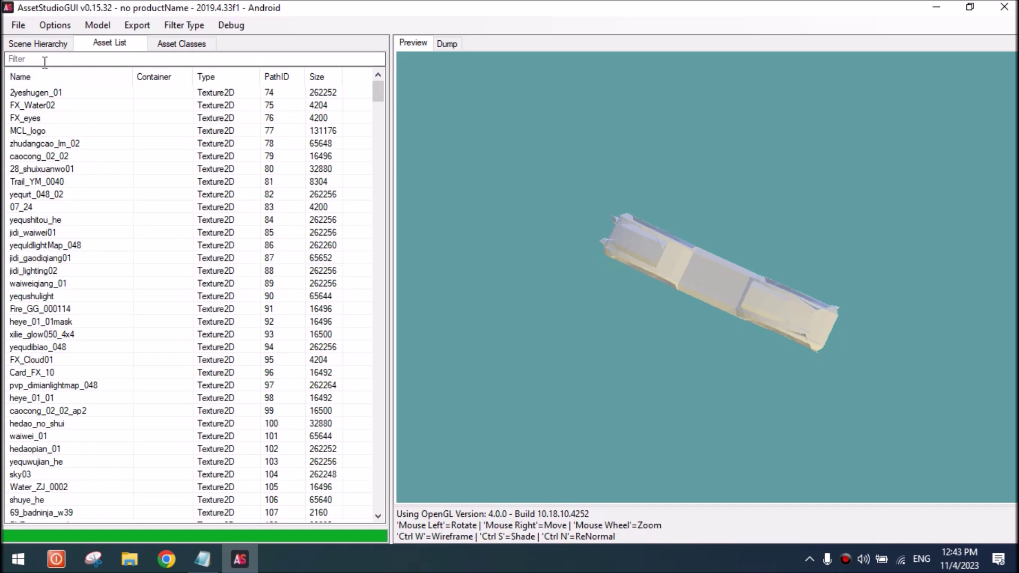
# - Expand BuildPlayer-PVP_032_high_add and scene_11 in the scene hierarchy, and tick scene_11 with its Static mesh and FilterEff_1 children
pyautogui.click(56, 44)
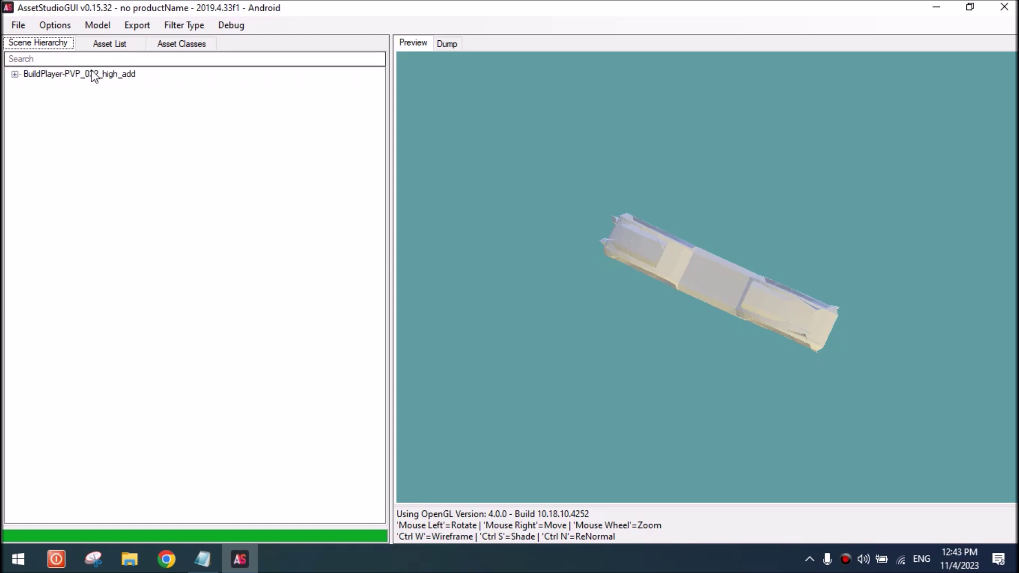
pyautogui.click(15, 74)
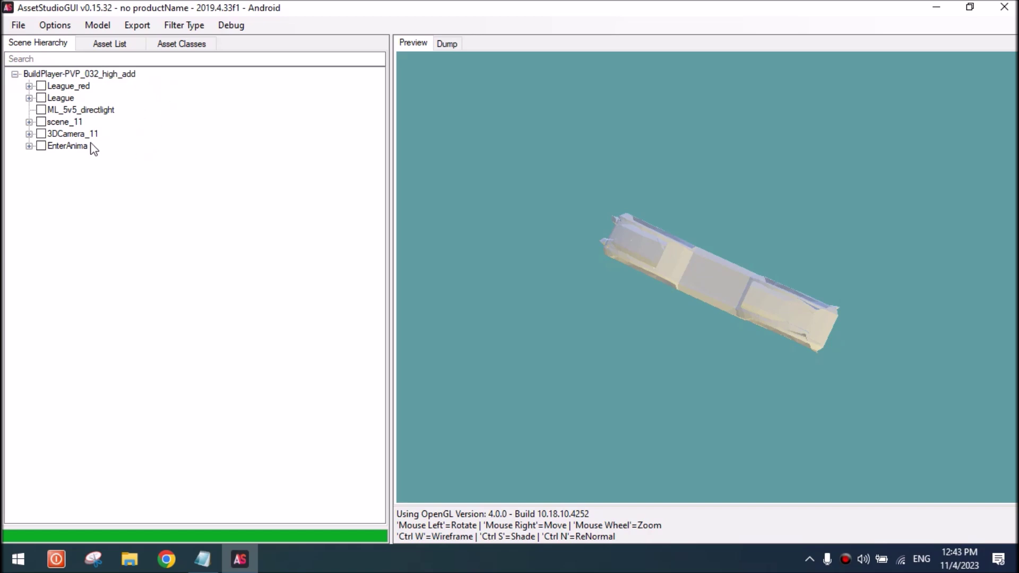
pyautogui.click(71, 123)
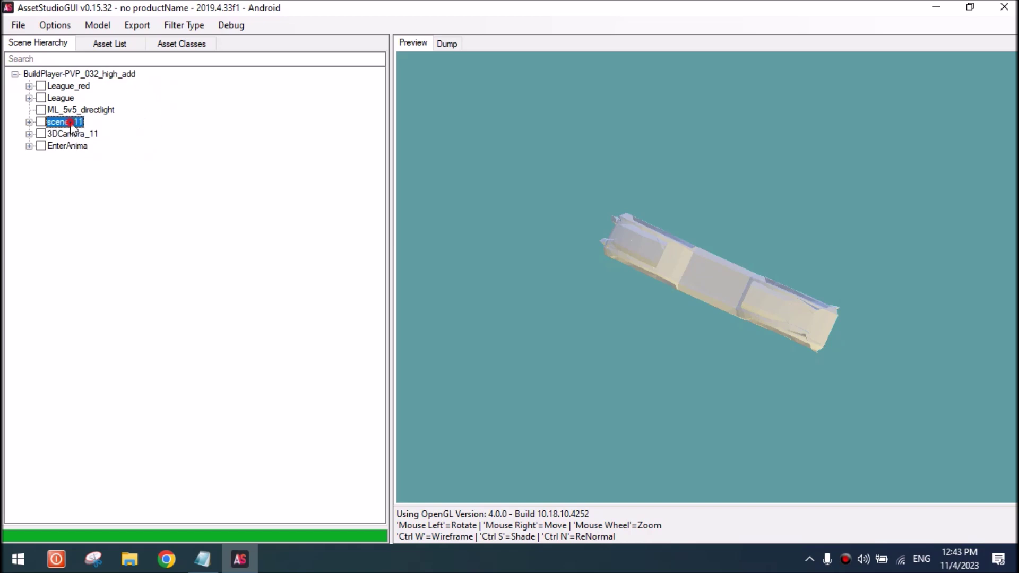
pyautogui.click(29, 123)
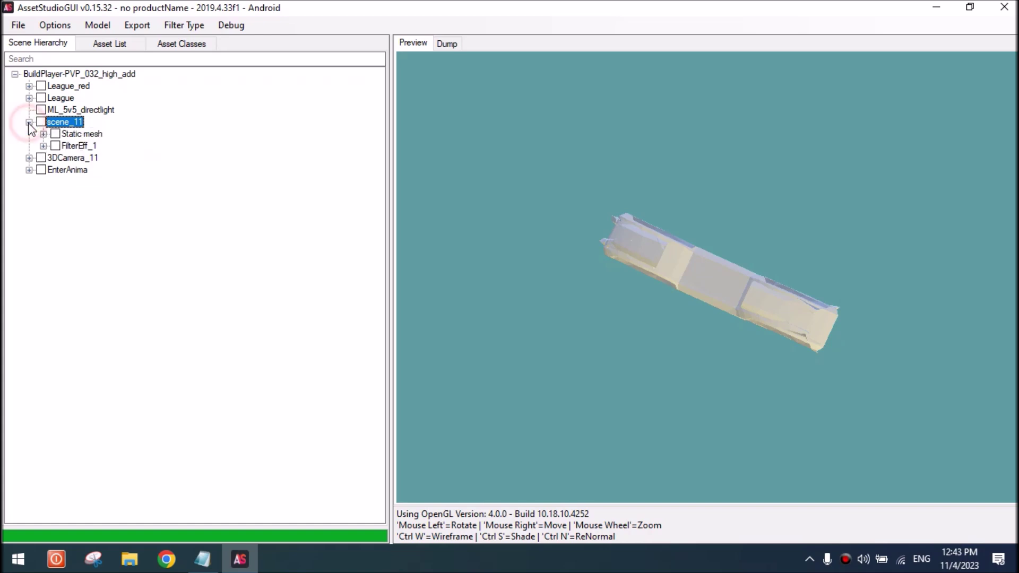
pyautogui.click(41, 123)
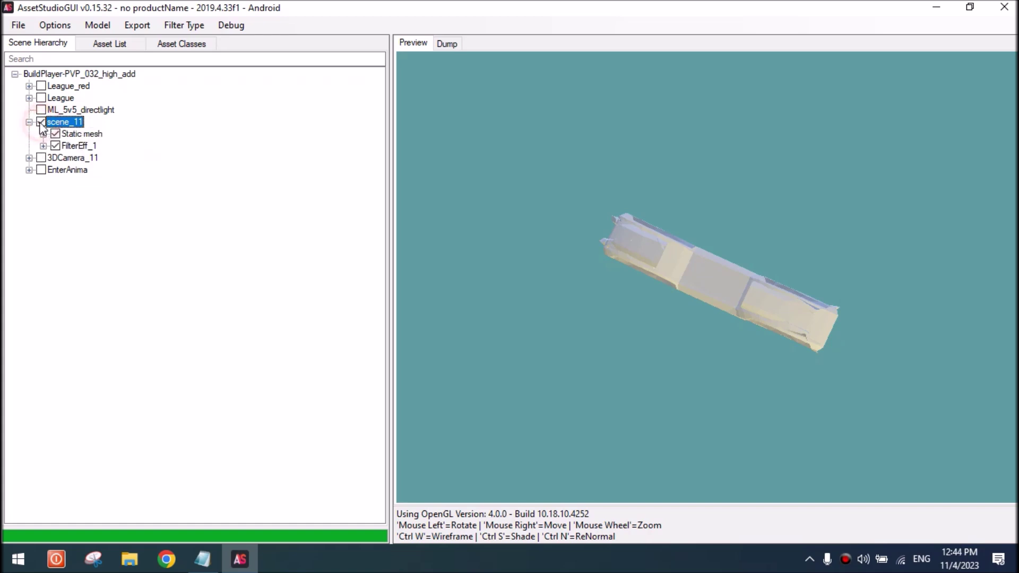
# - Exclude FilterEff_1 from the scene_11 selection and check the child objects of Static mesh
pyautogui.click(55, 146)
pyautogui.click(73, 133)
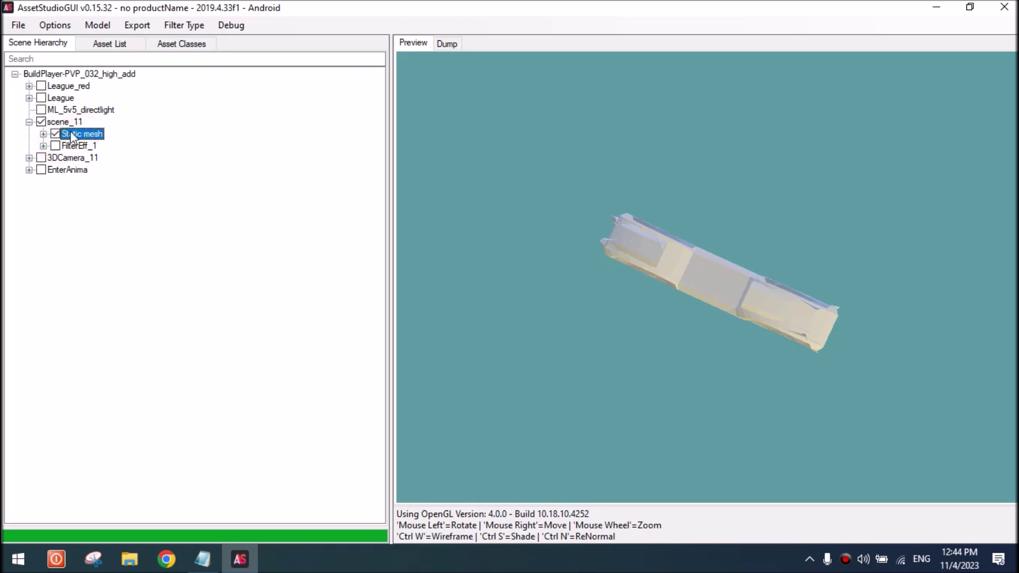
pyautogui.click(43, 133)
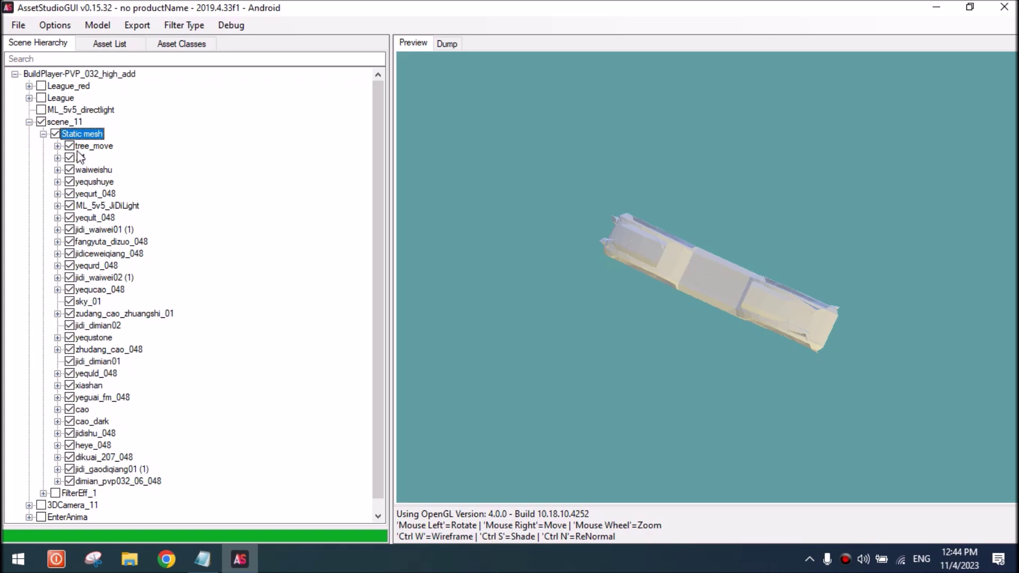
pyautogui.click(44, 134)
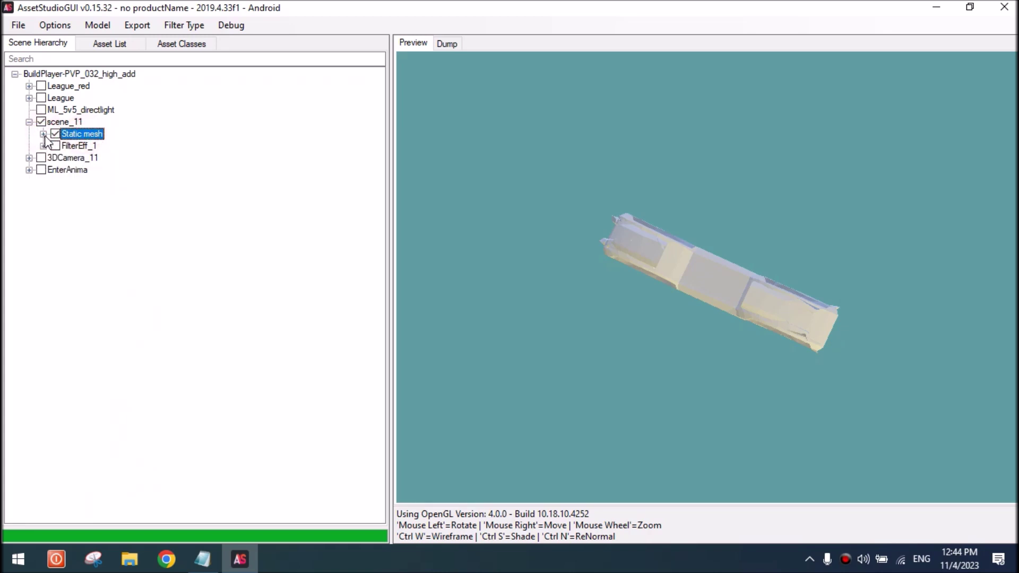
# - Start exporting the selected objects as one merged model, with the Desktop as the save location
pyautogui.click(98, 26)
pyautogui.moveTo(122, 26)
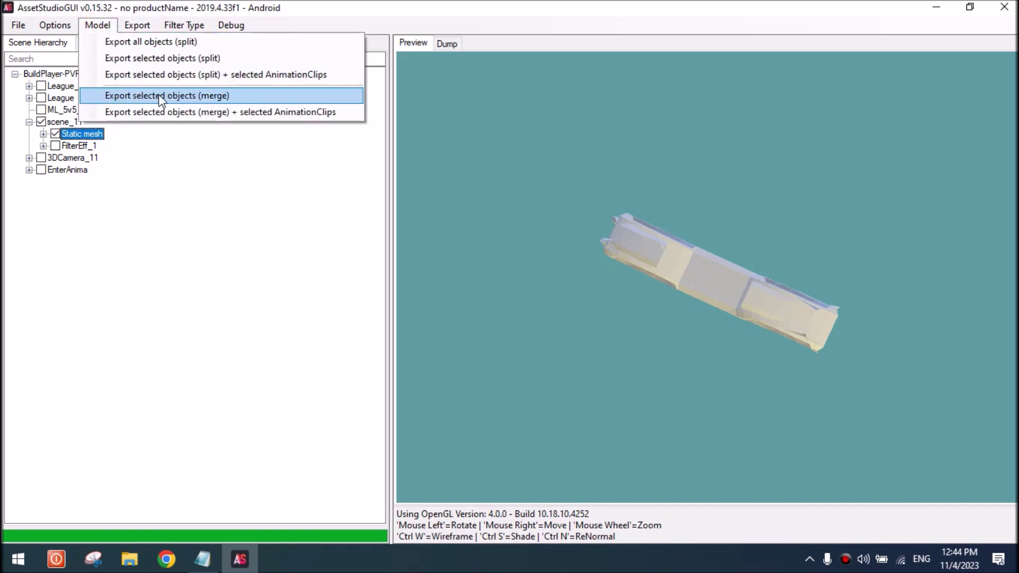
pyautogui.click(253, 96)
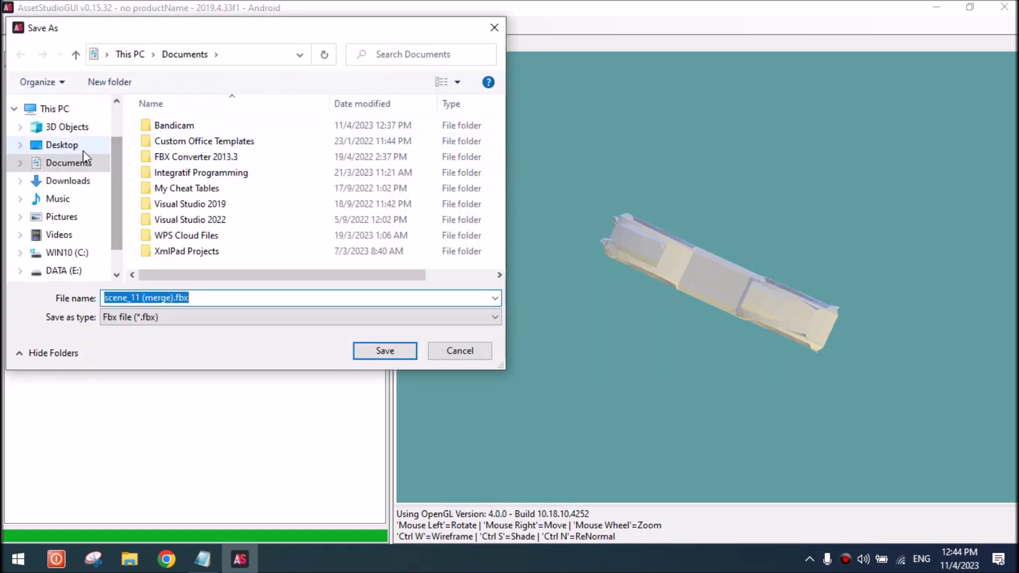
pyautogui.click(84, 148)
# - Create a desktop folder named Imperial Sanctuary map and save the merged export in it as scene_11 (merge).fbx
pyautogui.rightClick(212, 244)
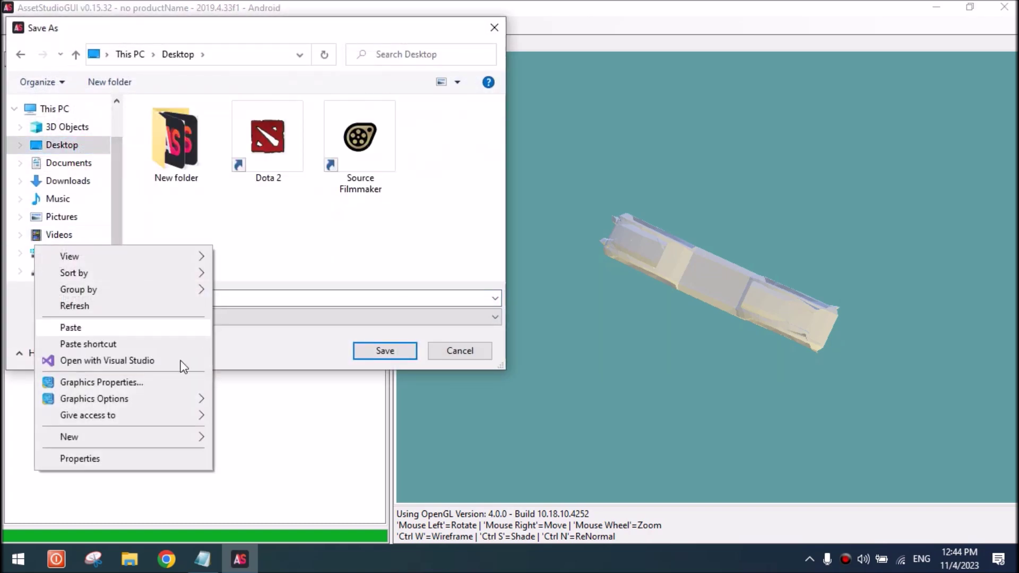
pyautogui.click(144, 435)
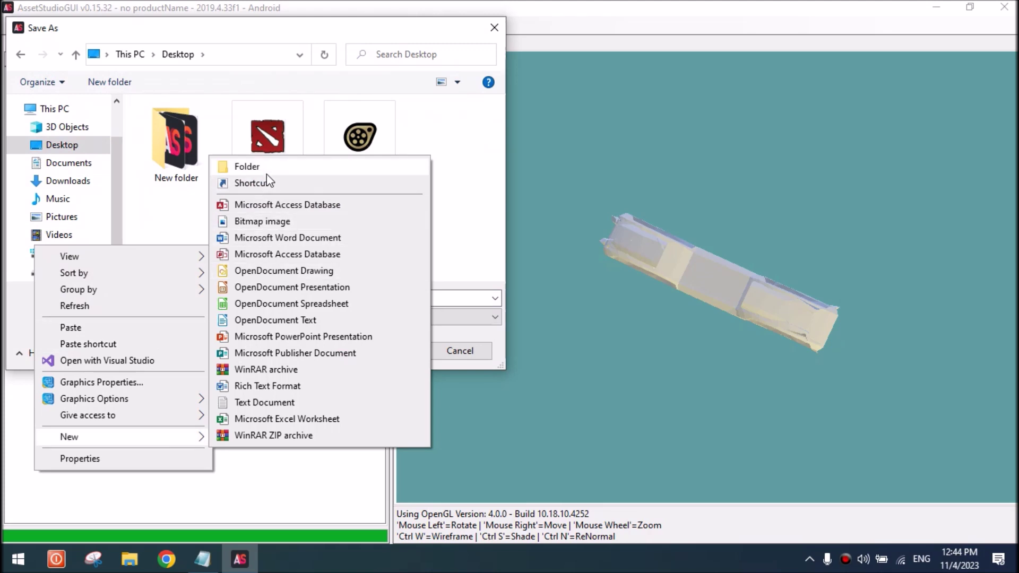
pyautogui.click(267, 171)
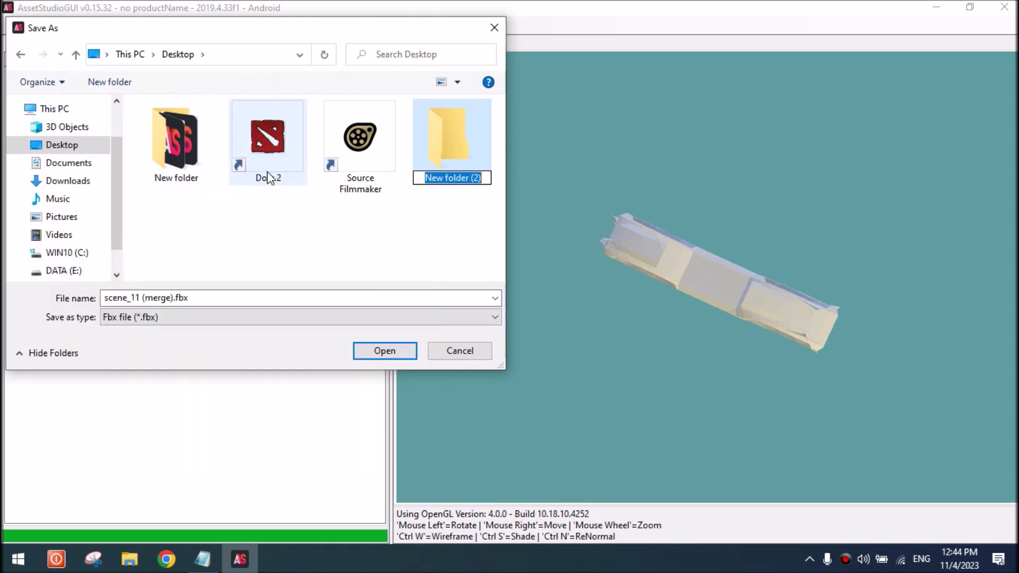
pyautogui.write('Iperia')
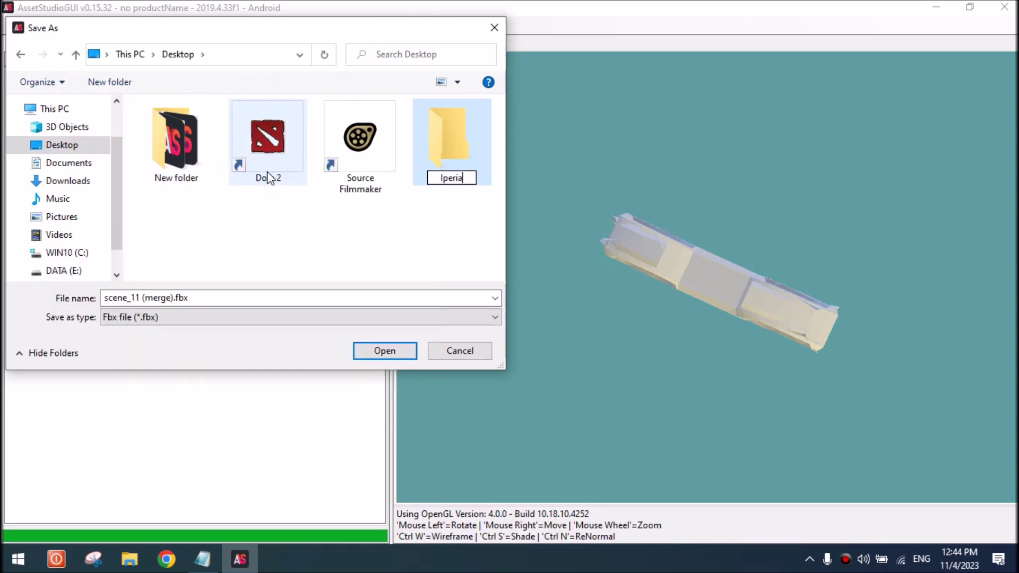
pyautogui.press('BackSpace')
pyautogui.press('BackSpace')
pyautogui.press('BackSpace')
pyautogui.write('perial Sanct')
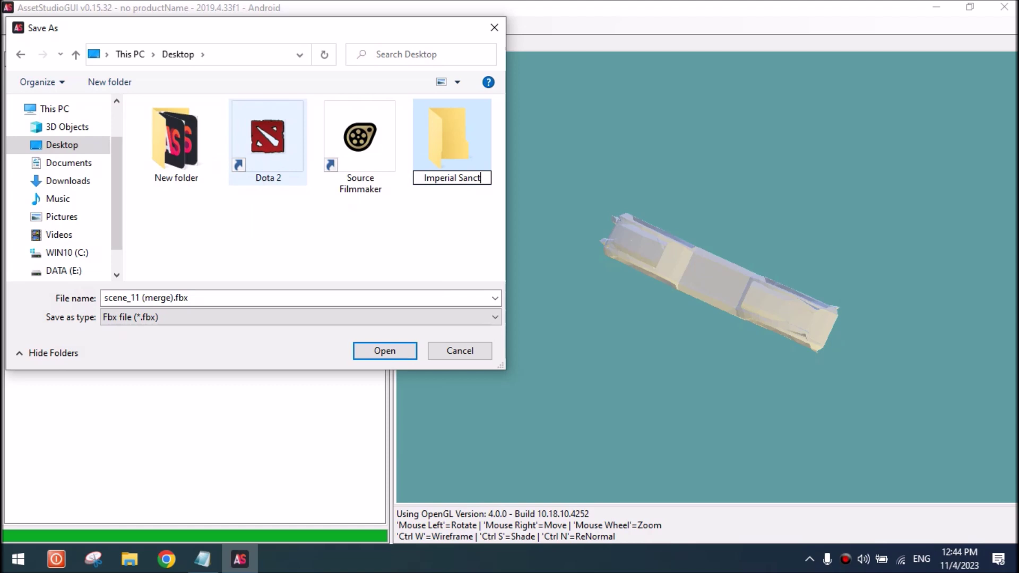
pyautogui.write('uary map')
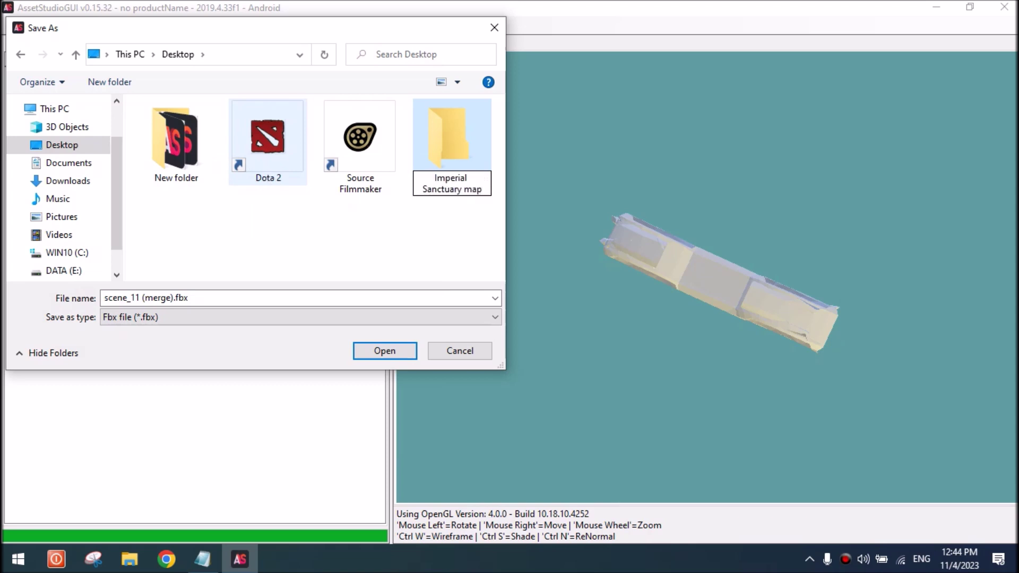
pyautogui.press('Return')
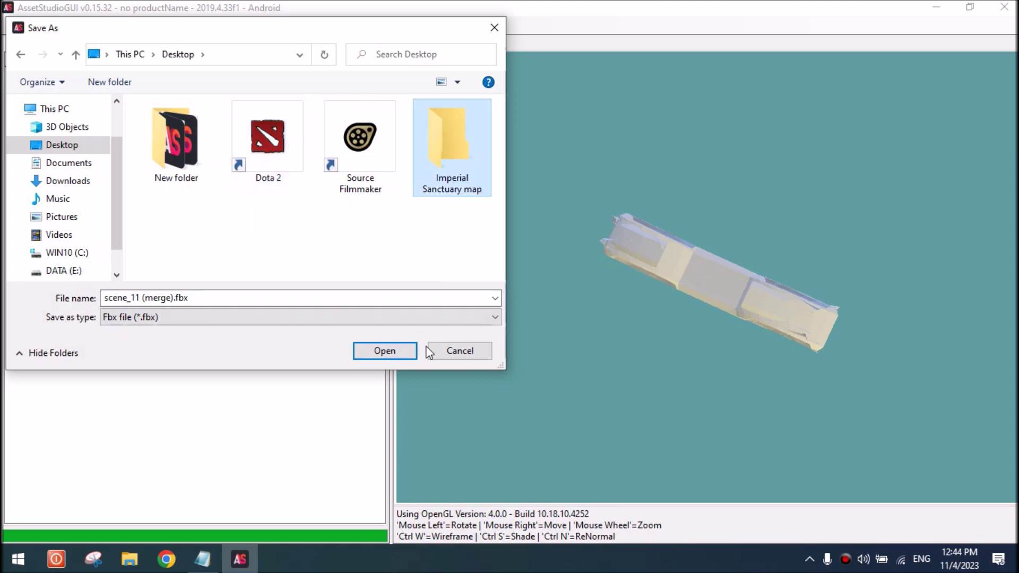
pyautogui.click(400, 351)
pyautogui.click(399, 351)
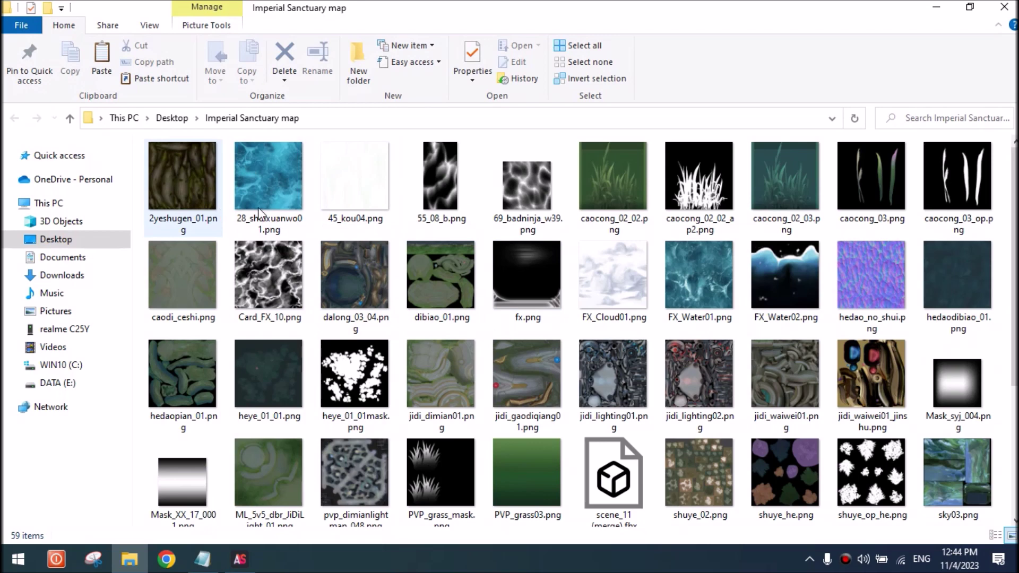
# - Look through the exported textures and the scene_11 (merge).fbx file in the Imperial Sanctuary map folder, and minimize the open windows
pyautogui.scroll(-3, 885, 315)
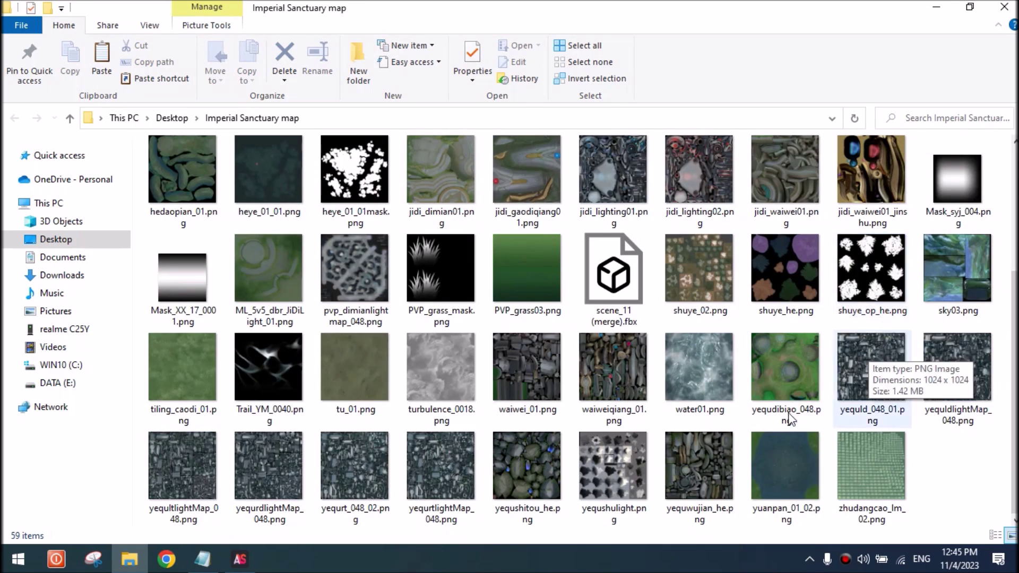
pyautogui.click(637, 317)
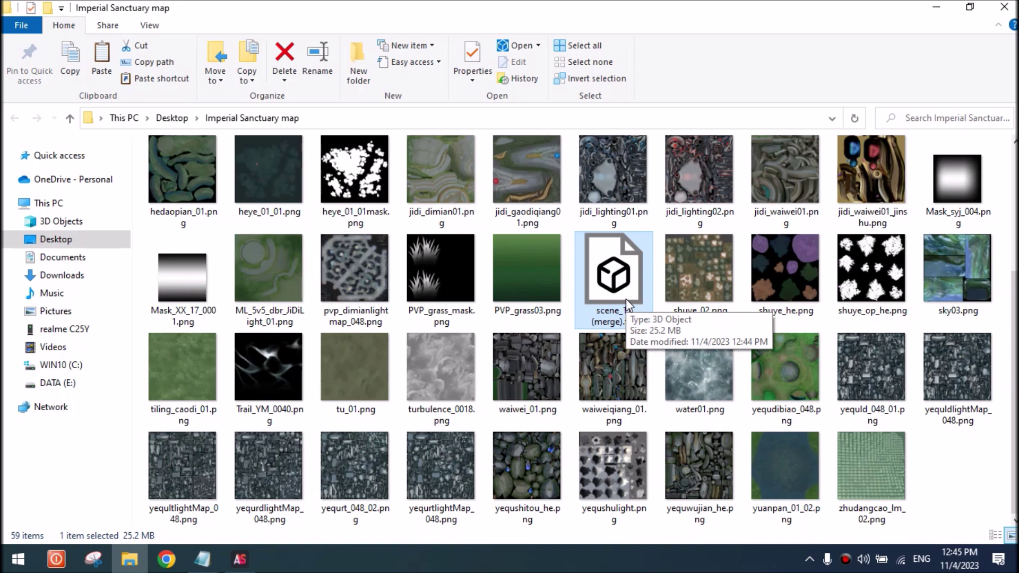
pyautogui.click(932, 7)
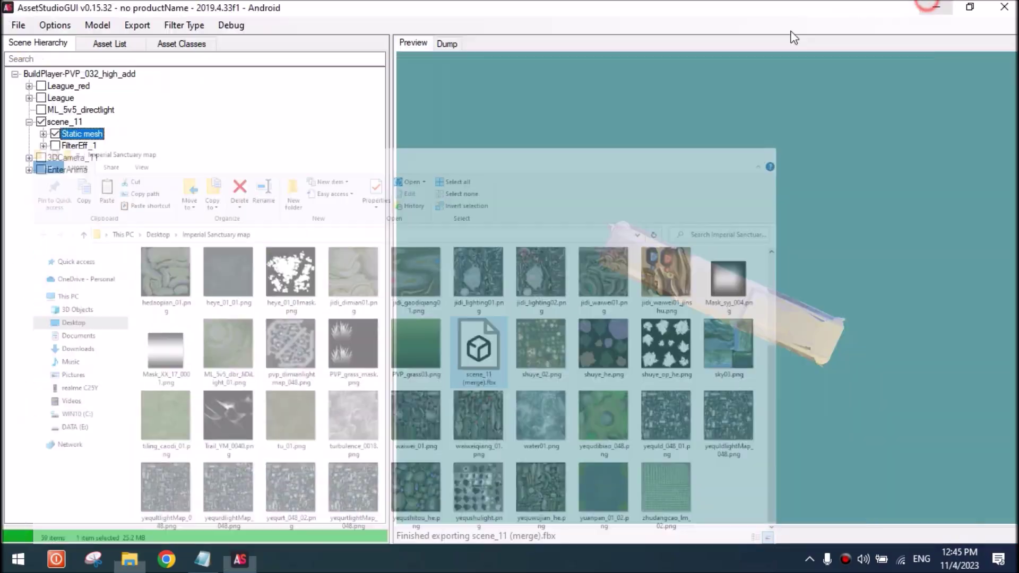
pyautogui.click(935, 7)
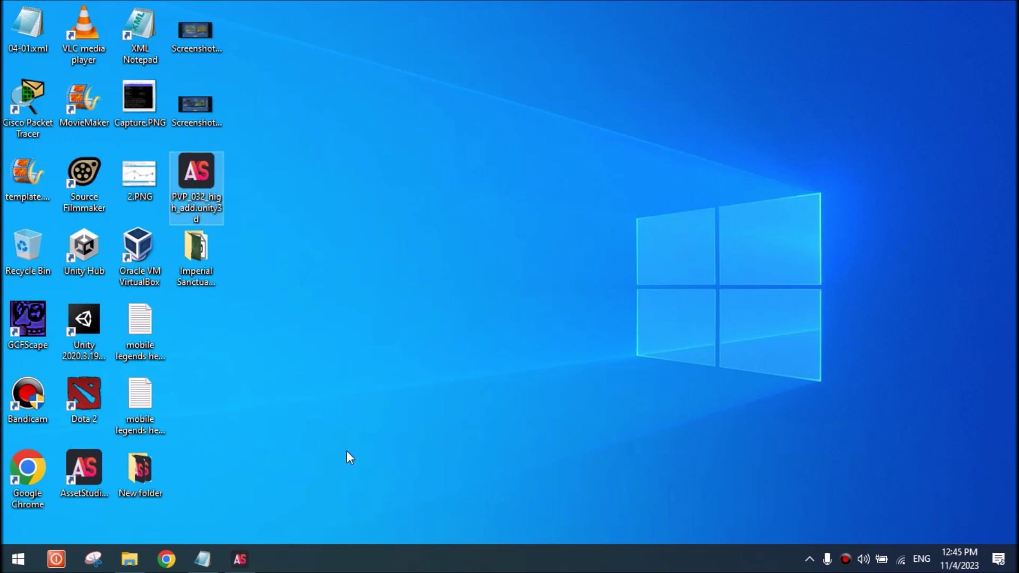
pyautogui.click(239, 558)
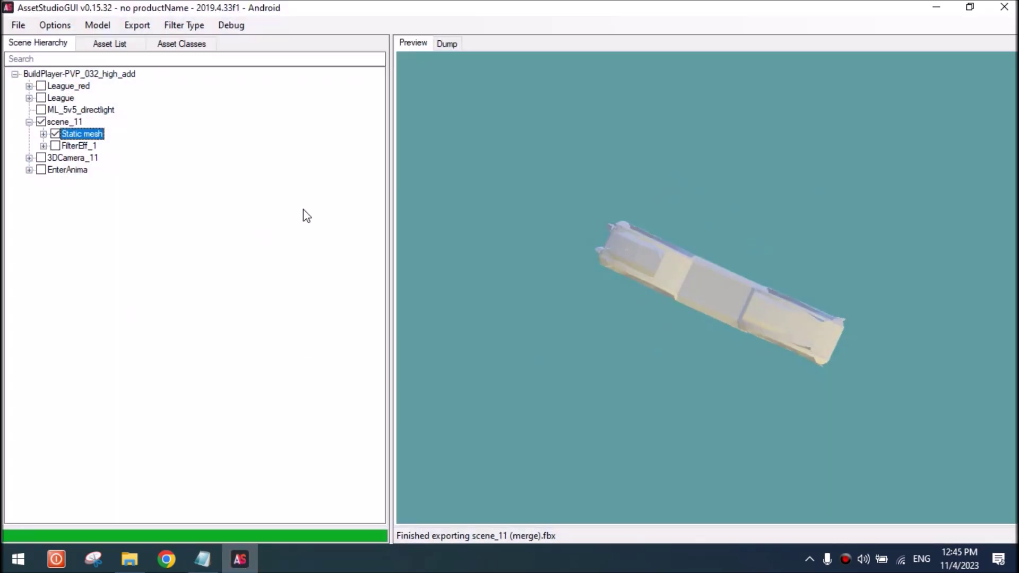
pyautogui.click(109, 43)
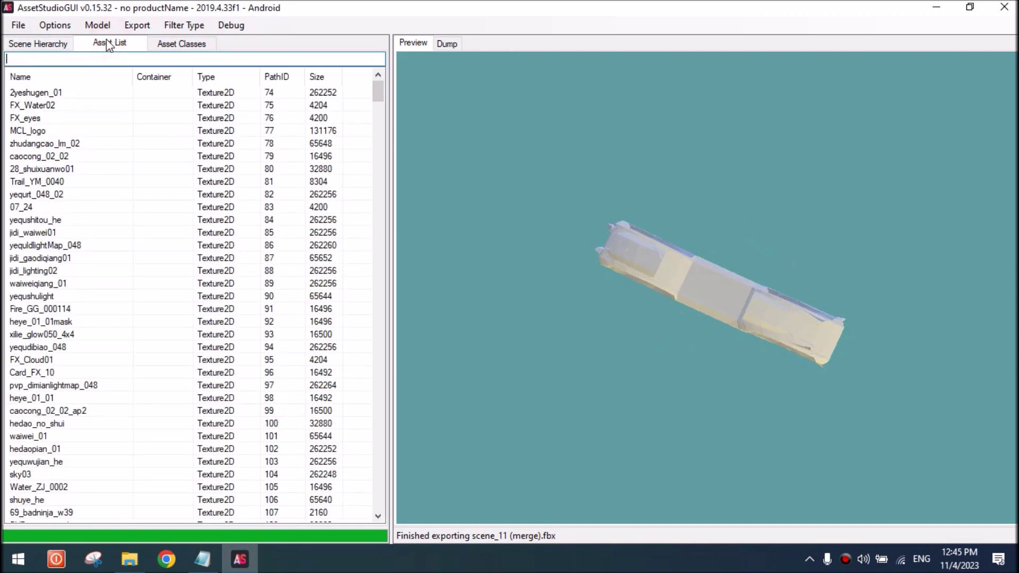
pyautogui.click(37, 42)
pyautogui.click(937, 8)
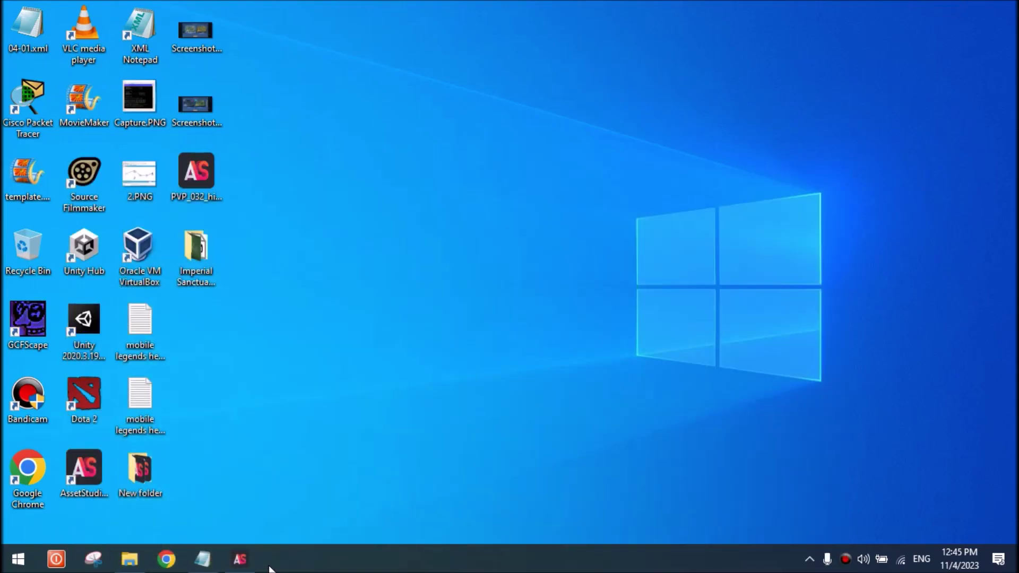
# - Open scene_11 (merge).fbx from the Imperial Sanctuary map folder in 3D Viewer and examine the whole map's layout from above
pyautogui.click(130, 558)
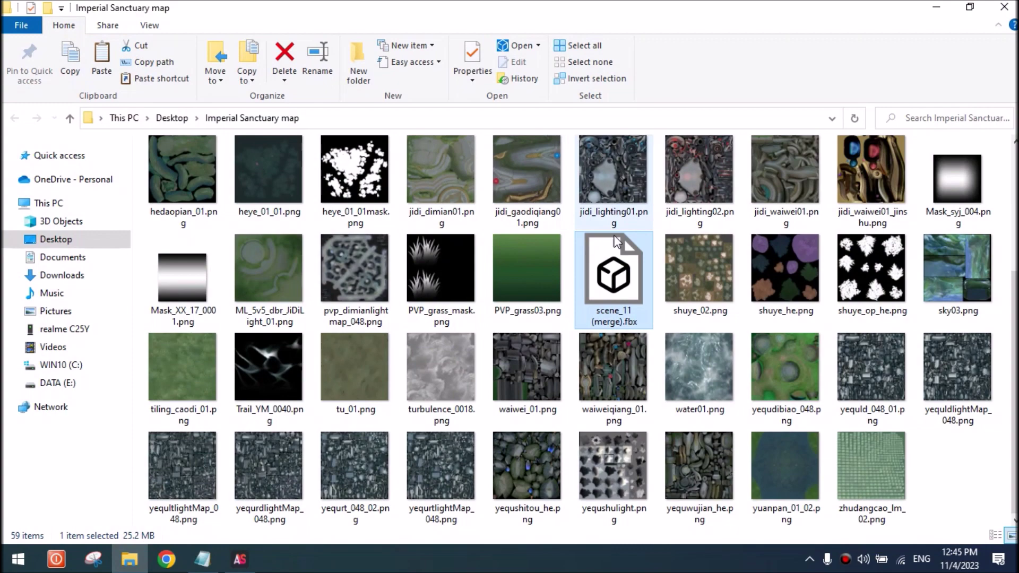
pyautogui.doubleClick(619, 274)
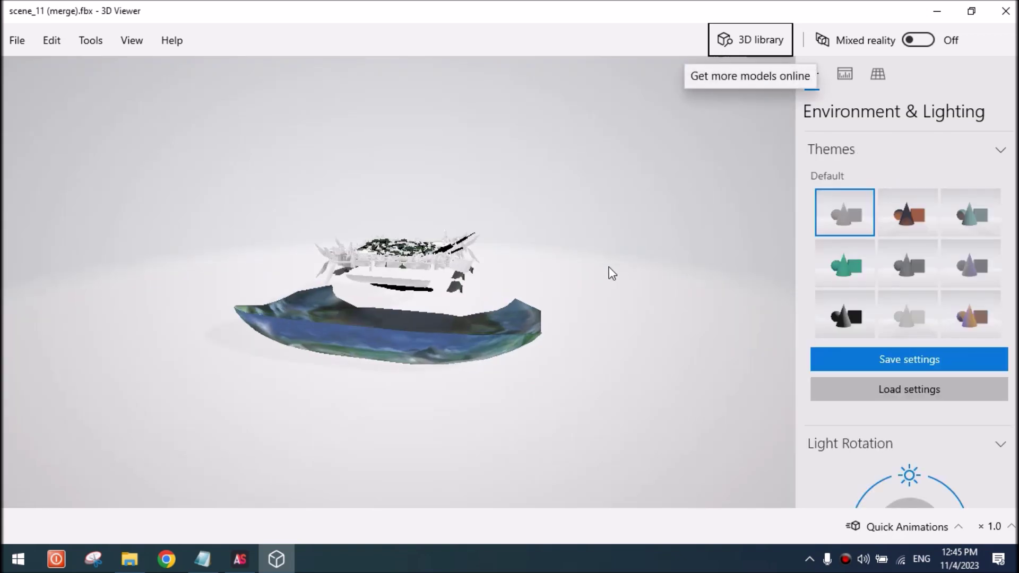
pyautogui.moveTo(484, 228); pyautogui.dragTo(419, 290)
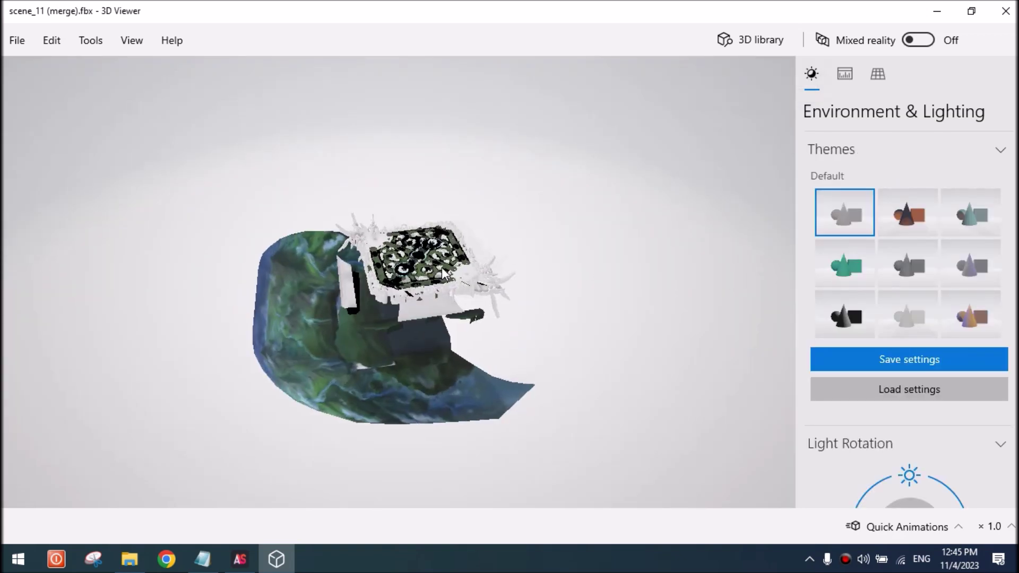
pyautogui.scroll(3, 518, 225)
pyautogui.moveTo(519, 225); pyautogui.dragTo(508, 262)
pyautogui.scroll(3, 534, 270)
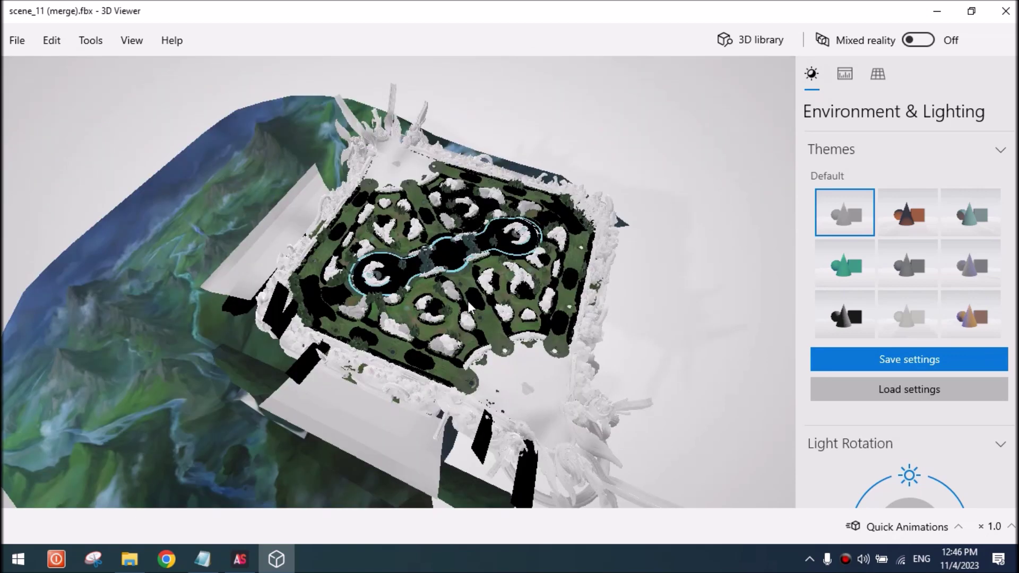
pyautogui.moveTo(437, 182)
pyautogui.mouseDown()
pyautogui.moveTo(469, 186)
pyautogui.moveTo(431, 192)
pyautogui.mouseUp()
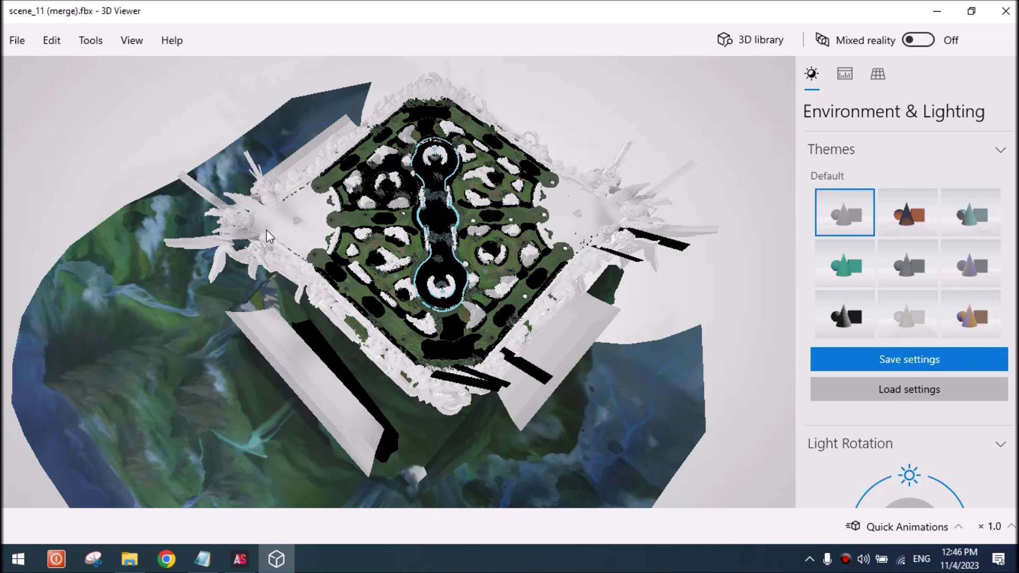
pyautogui.scroll(5, 266, 230)
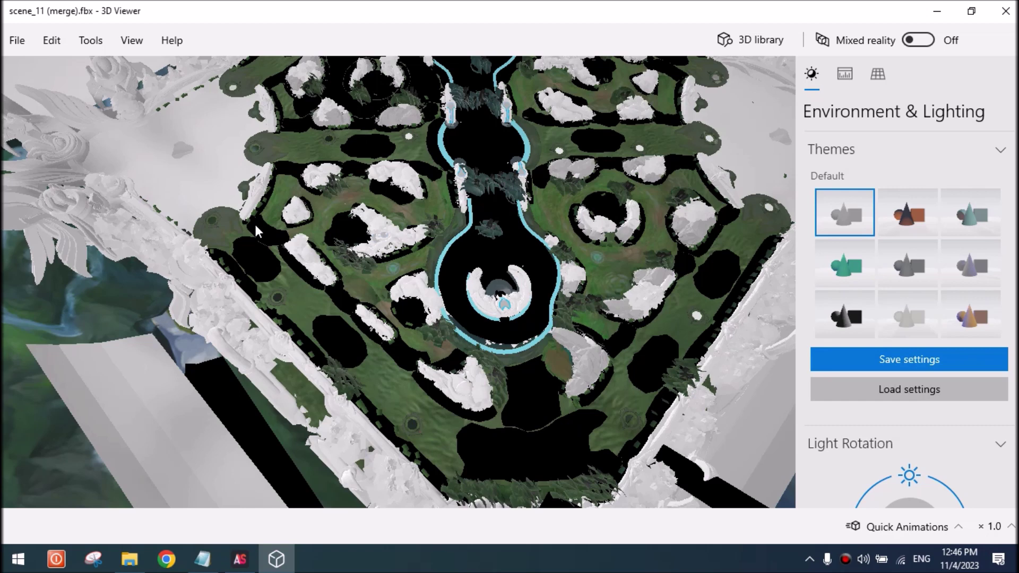
pyautogui.scroll(-5, 253, 222)
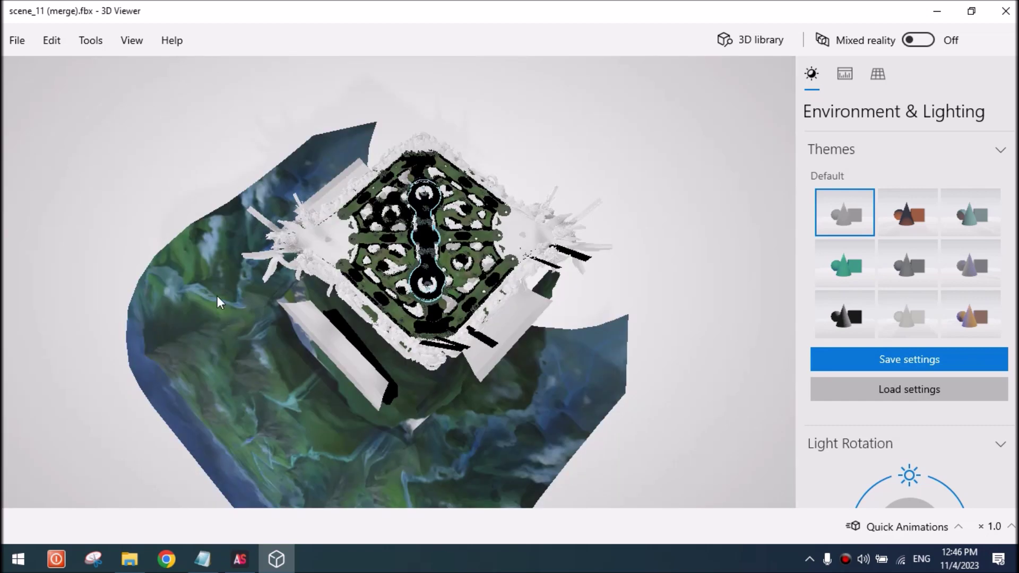
pyautogui.scroll(5, 218, 295)
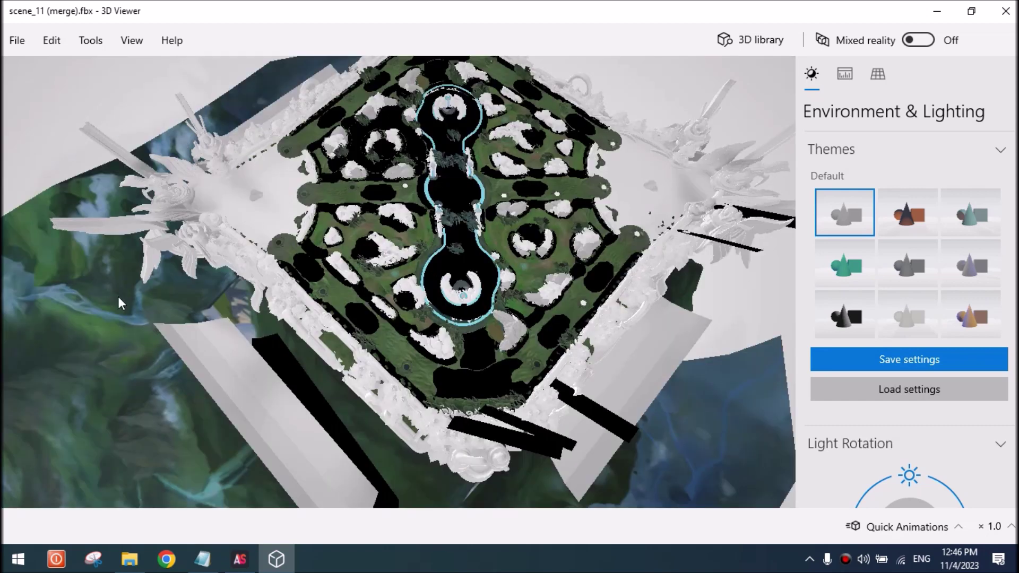
# - Examine the winged base structure at the map's corner up close, and the lanes and river in front of it
pyautogui.moveTo(235, 188); pyautogui.dragTo(422, 287)
pyautogui.scroll(2, 415, 287)
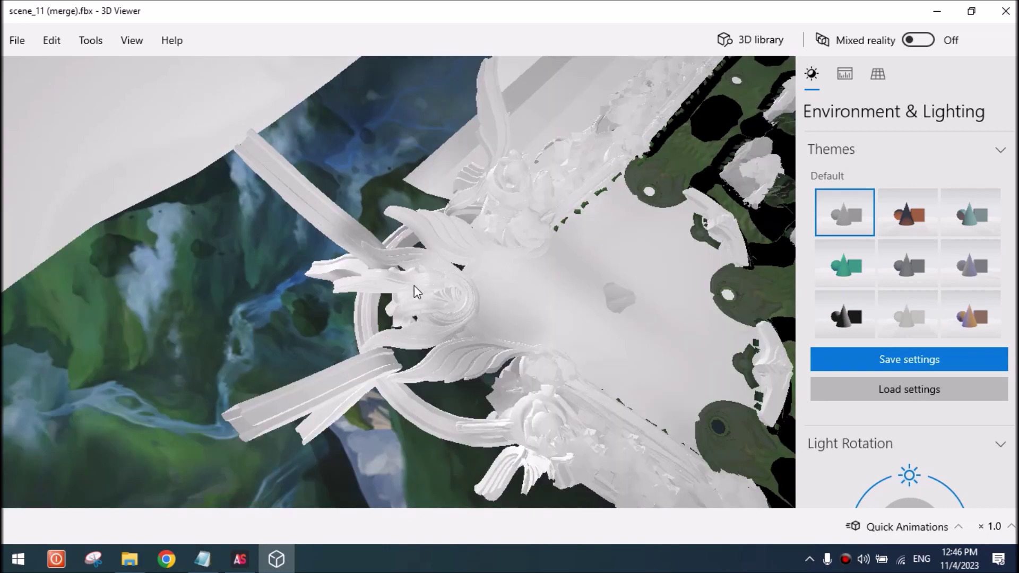
pyautogui.moveTo(458, 304); pyautogui.dragTo(439, 159)
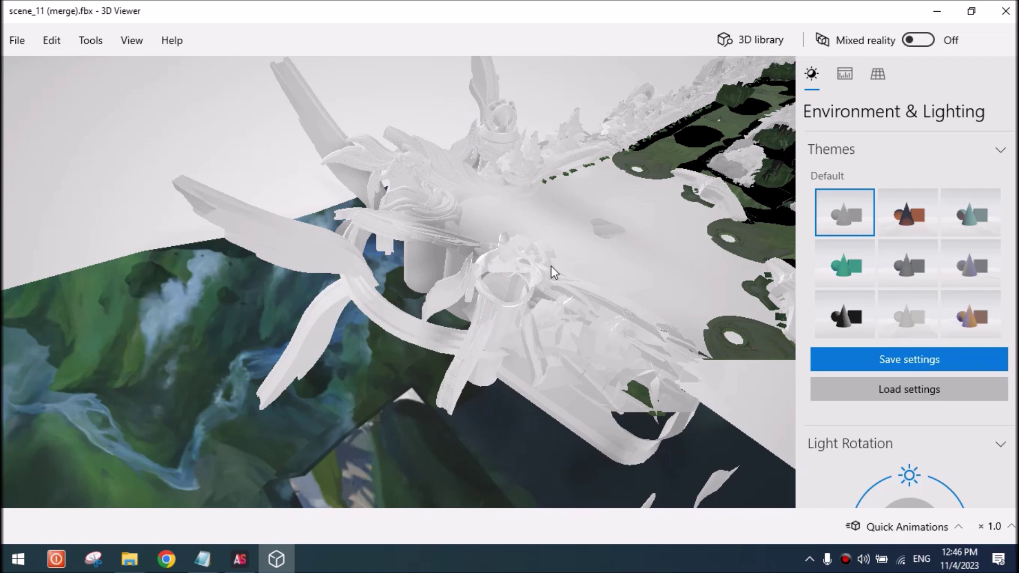
pyautogui.moveTo(550, 266); pyautogui.dragTo(436, 256)
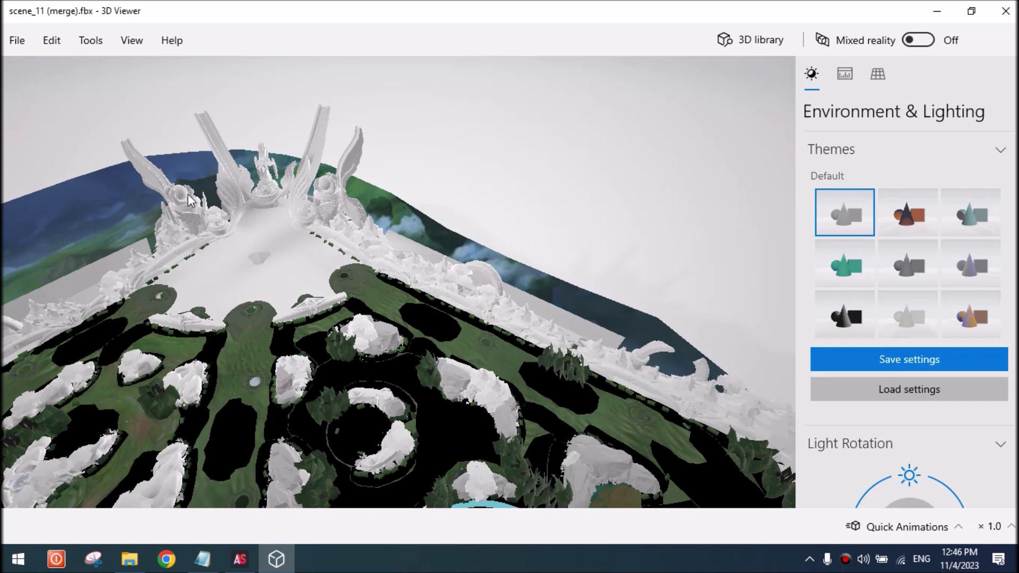
pyautogui.scroll(-3, 347, 336)
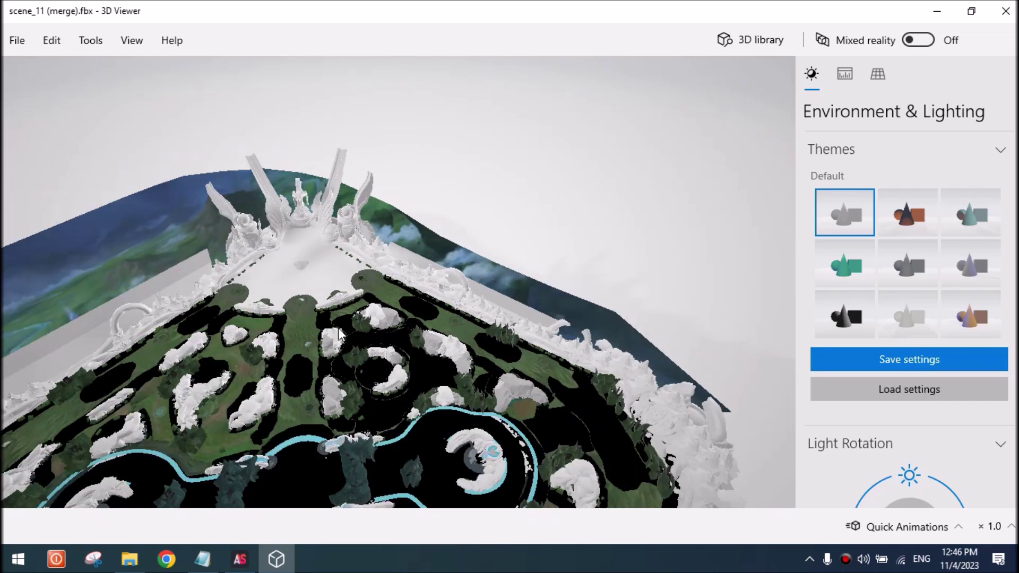
pyautogui.scroll(5, 171, 234)
pyautogui.scroll(-3, 180, 281)
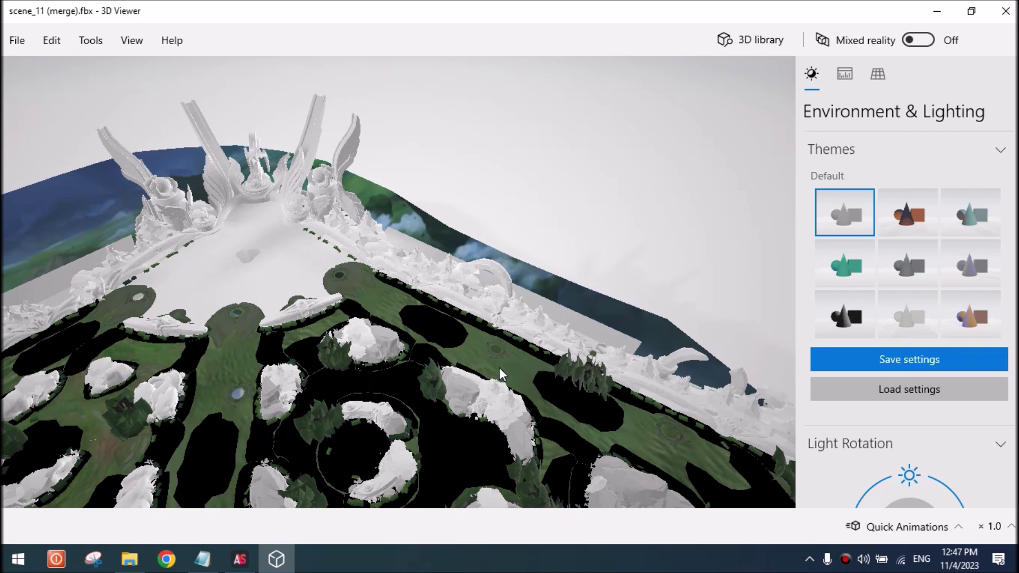
pyautogui.moveTo(490, 365); pyautogui.dragTo(420, 300)
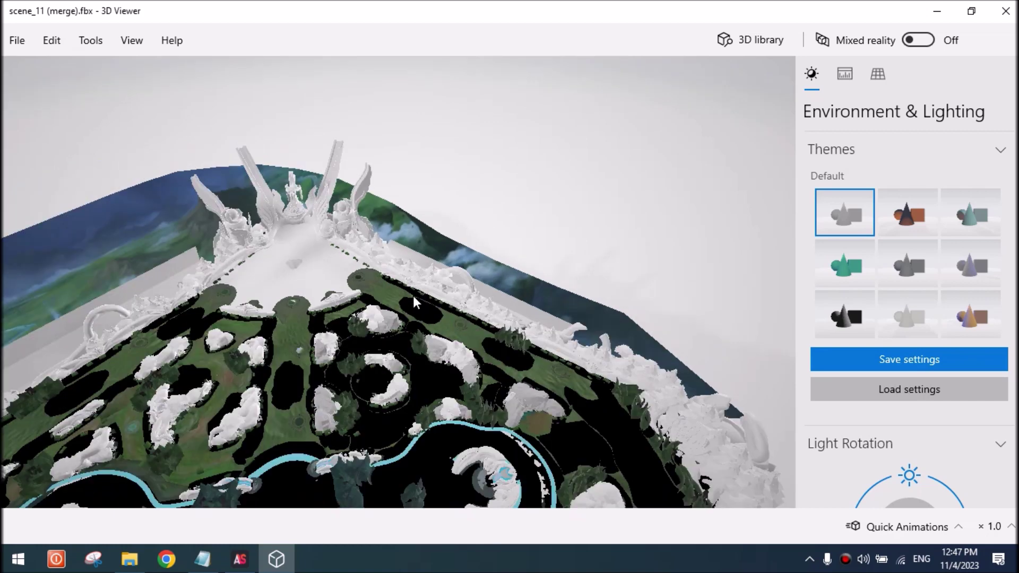
pyautogui.scroll(-3, 396, 324)
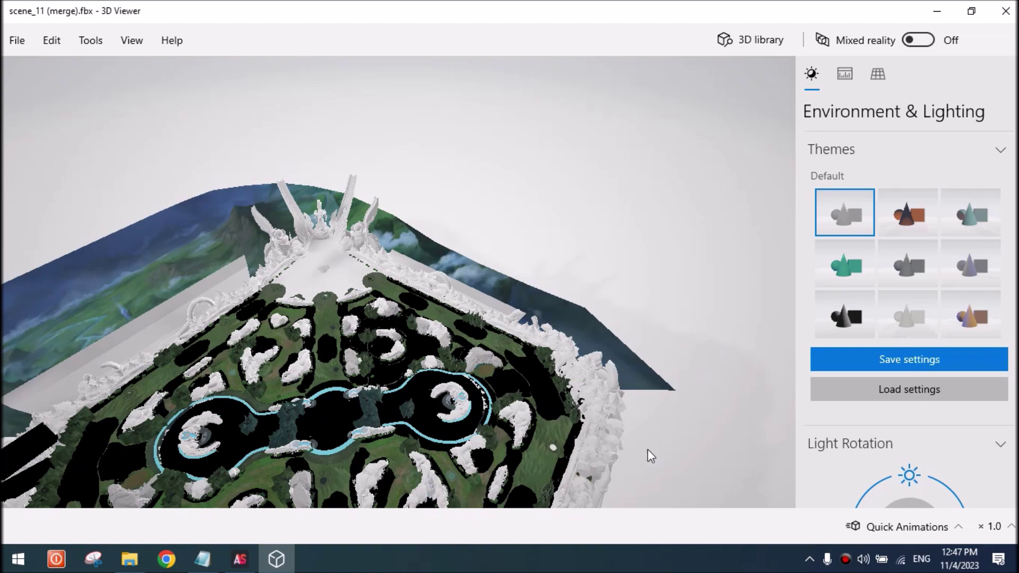
# - Examine the whole map from an angle showing both bases and the surrounding terrain, and close the 3D Viewer and the export folder
pyautogui.moveTo(657, 439); pyautogui.dragTo(377, 345)
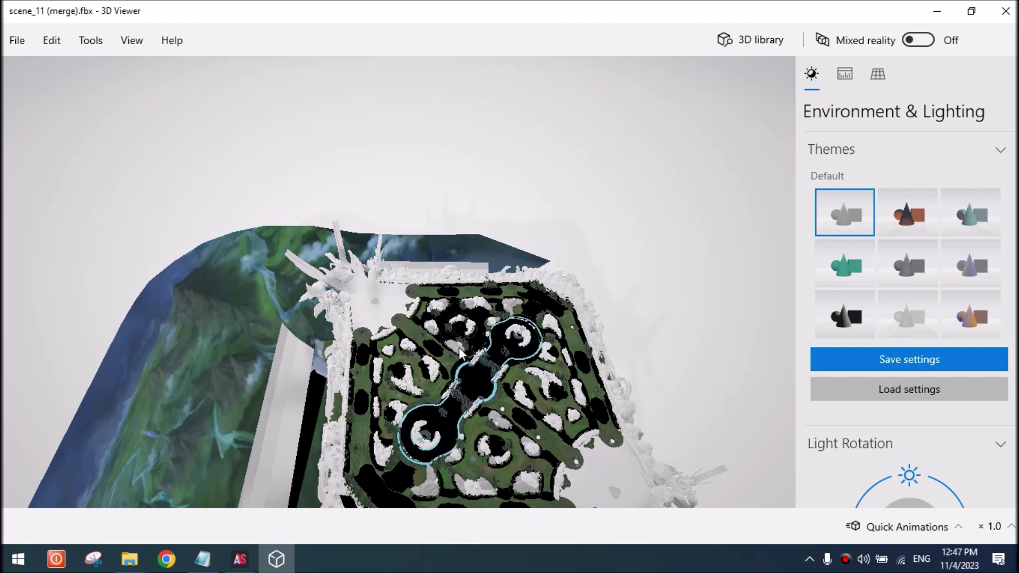
pyautogui.moveTo(441, 339); pyautogui.dragTo(492, 387)
pyautogui.scroll(-5, 493, 388)
pyautogui.scroll(5, 500, 394)
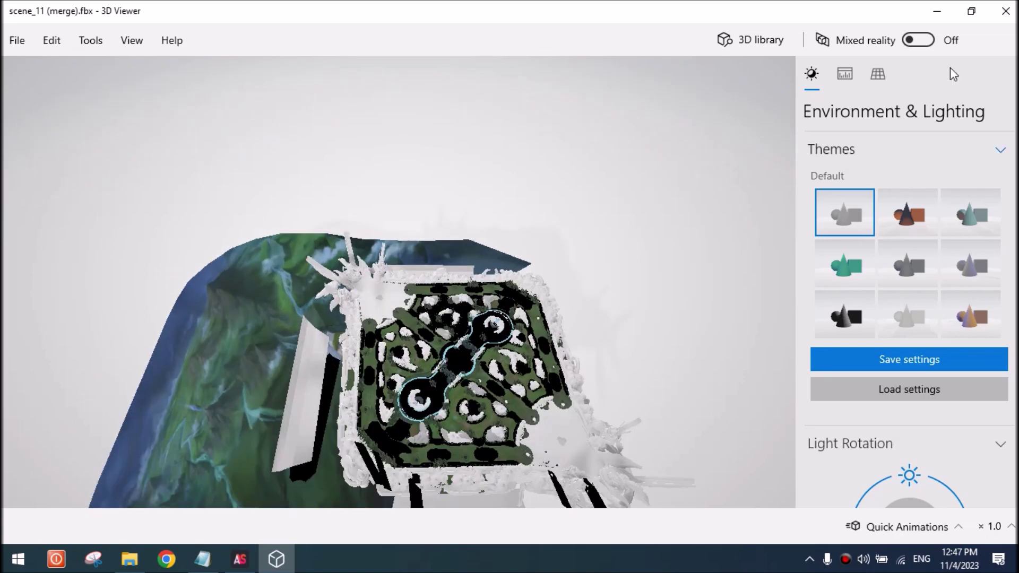
pyautogui.click(1013, 7)
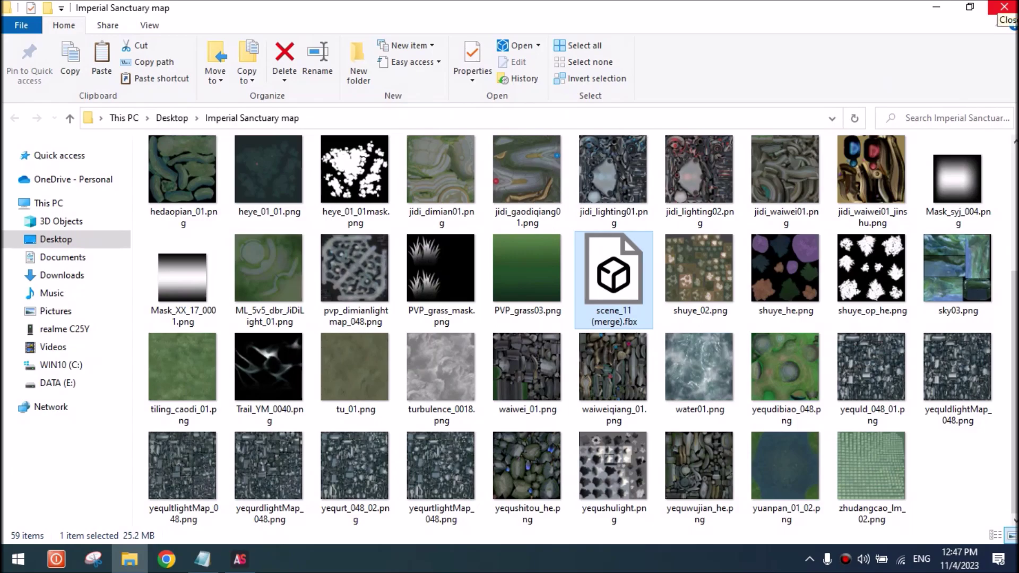
pyautogui.click(1005, 7)
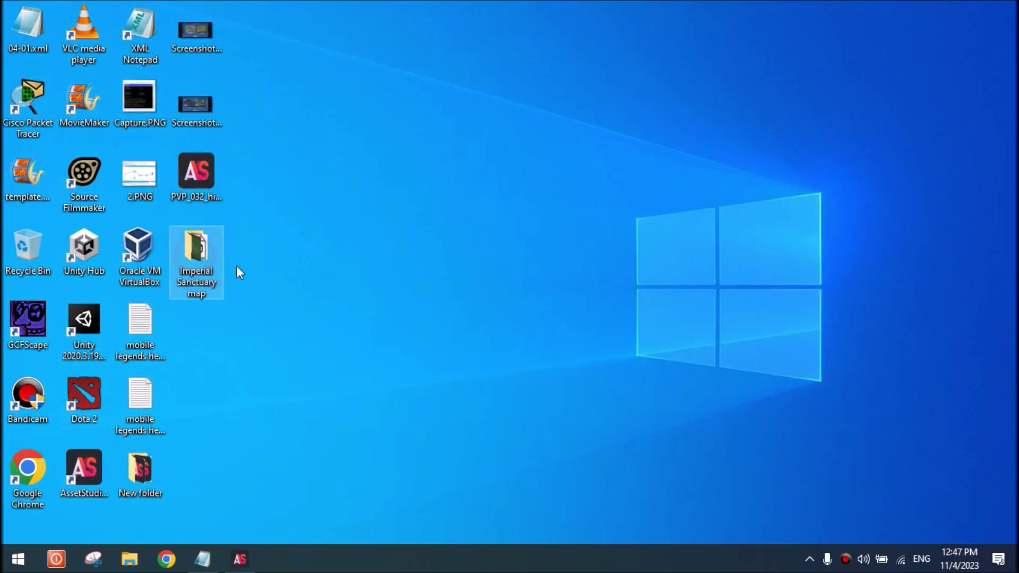
# - Reopen the Imperial Sanctuary map folder from the desktop, review its exported textures and scene_11 (merge).fbx, and close the folder
pyautogui.doubleClick(195, 251)
pyautogui.scroll(-3, 591, 313)
pyautogui.scroll(3, 591, 313)
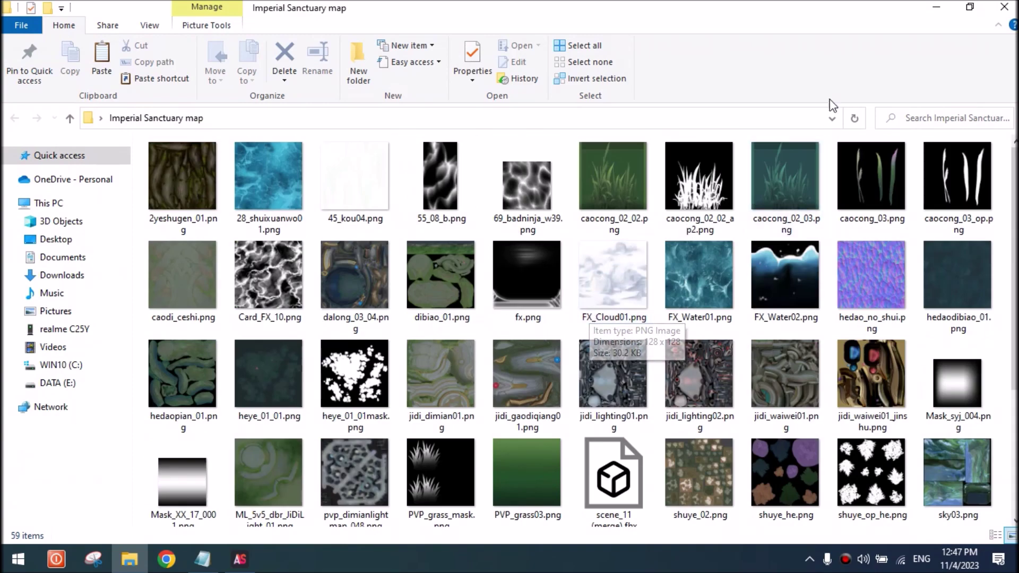
pyautogui.click(1005, 7)
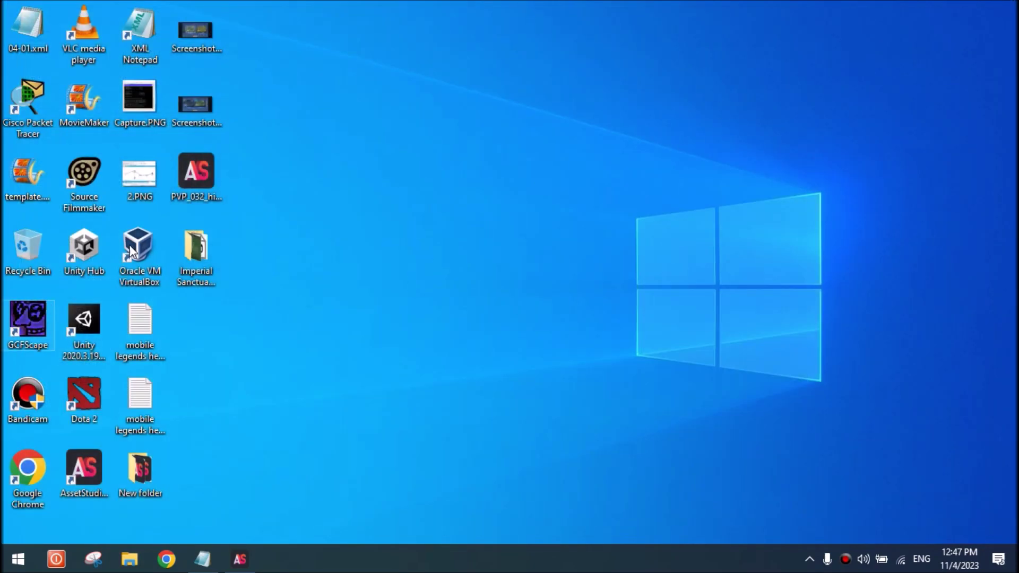
pyautogui.doubleClick(193, 251)
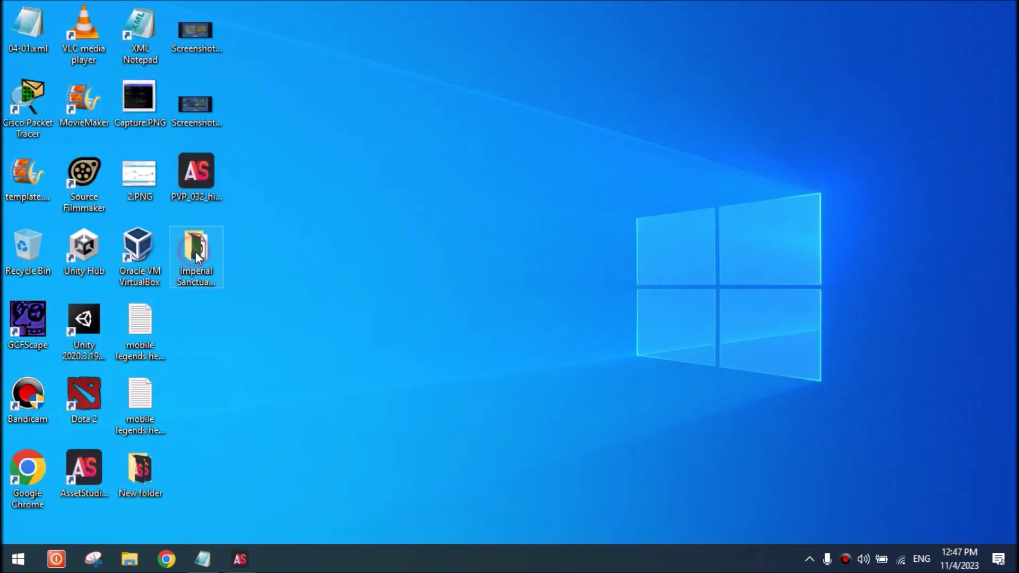
pyautogui.scroll(-3, 384, 339)
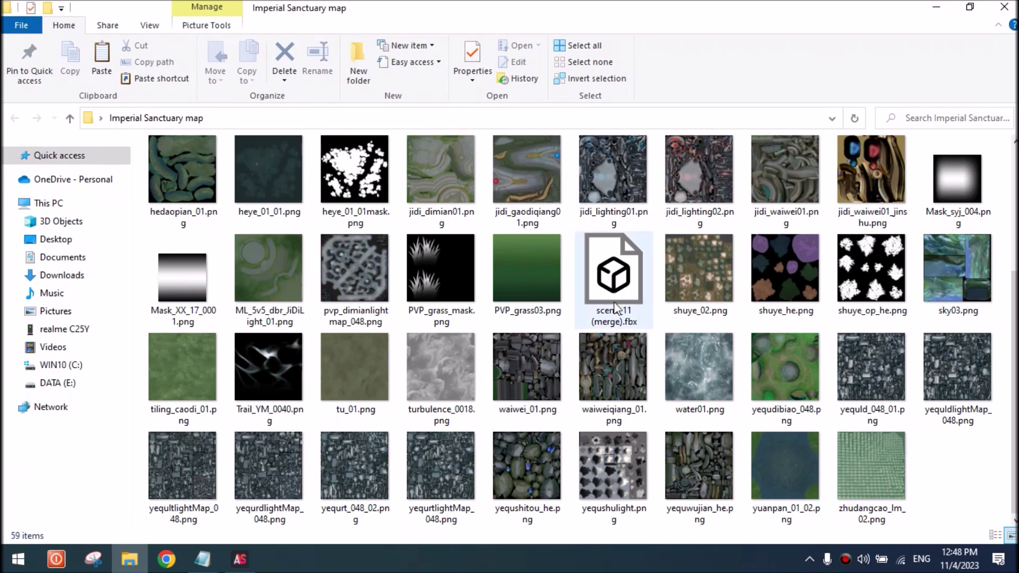
pyautogui.scroll(3, 607, 300)
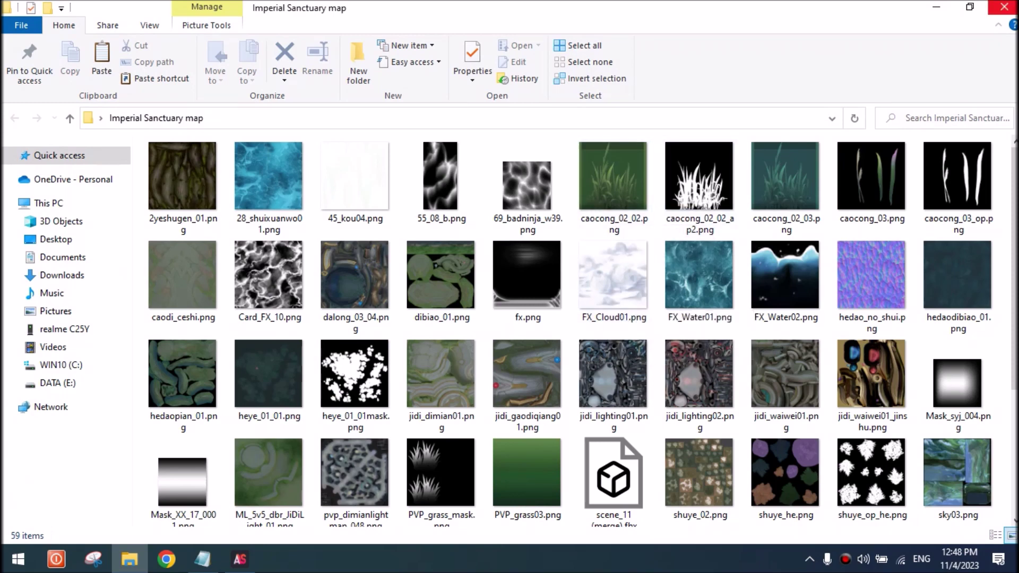
pyautogui.click(1003, 7)
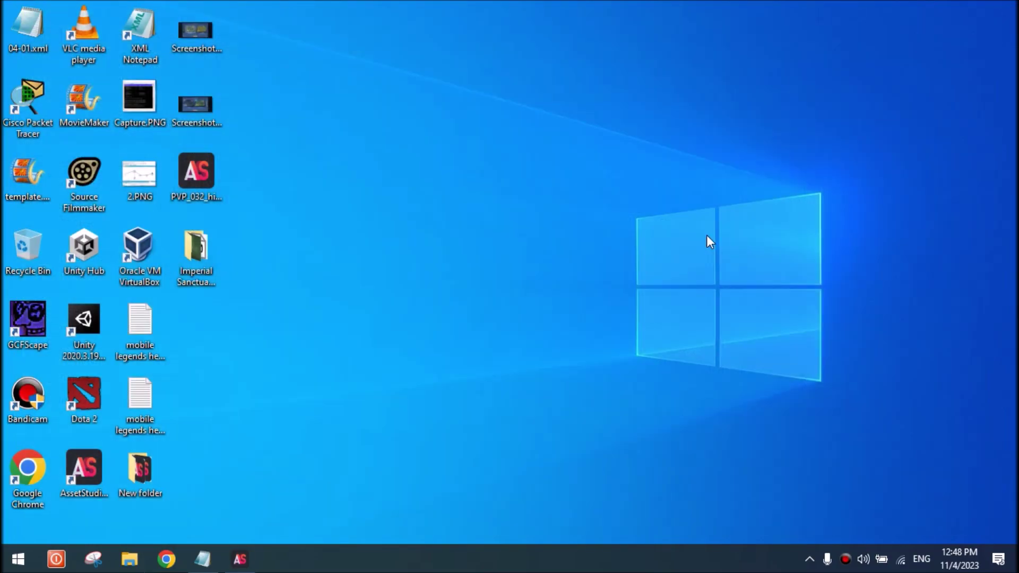